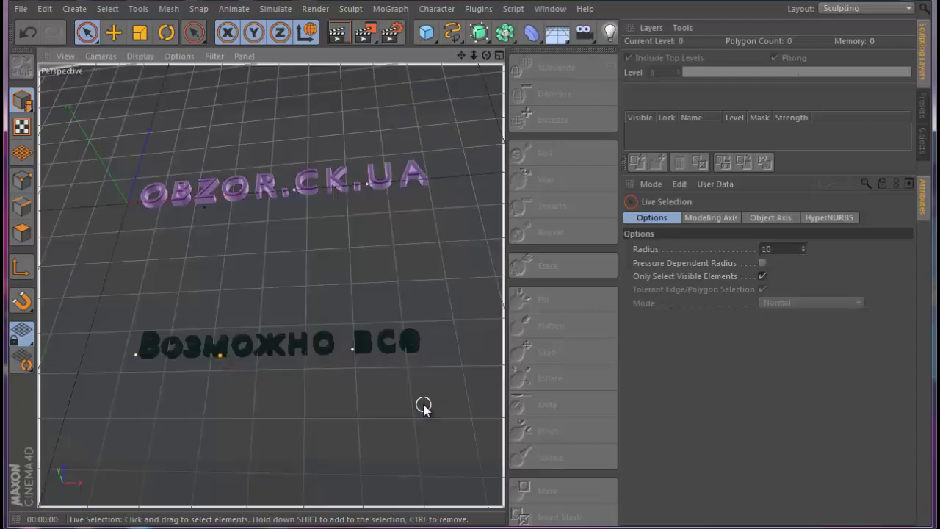
- Open the 41-Golova beaked-head project and preview the Wax, Scrape, Fill, Knife and Pinch brushes, ending on Pull
{"action": "key", "text": "v"}
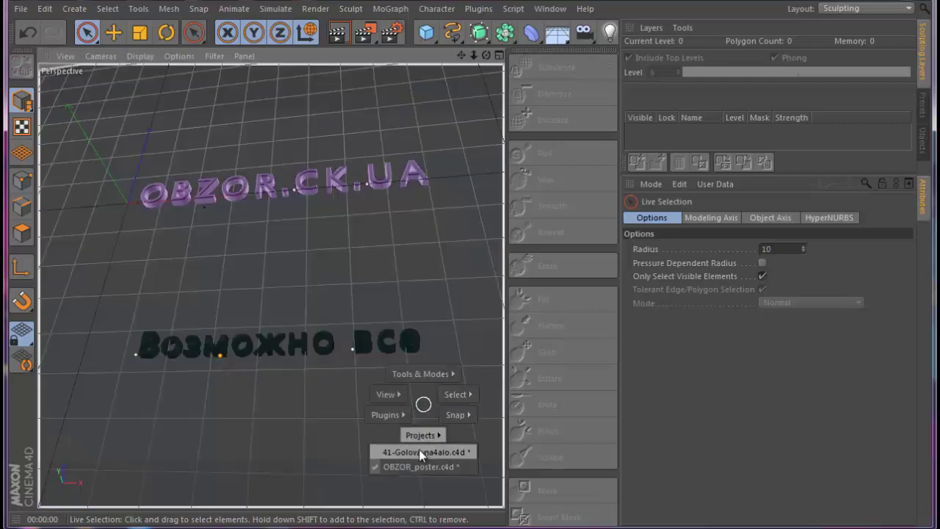
{"action": "left_click", "coordinate": [422, 452]}
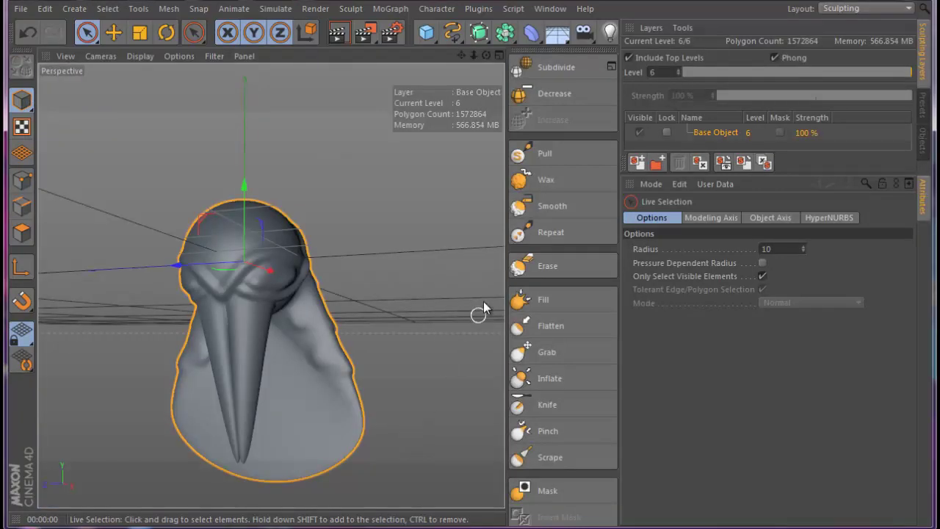
{"action": "left_click", "coordinate": [545, 184]}
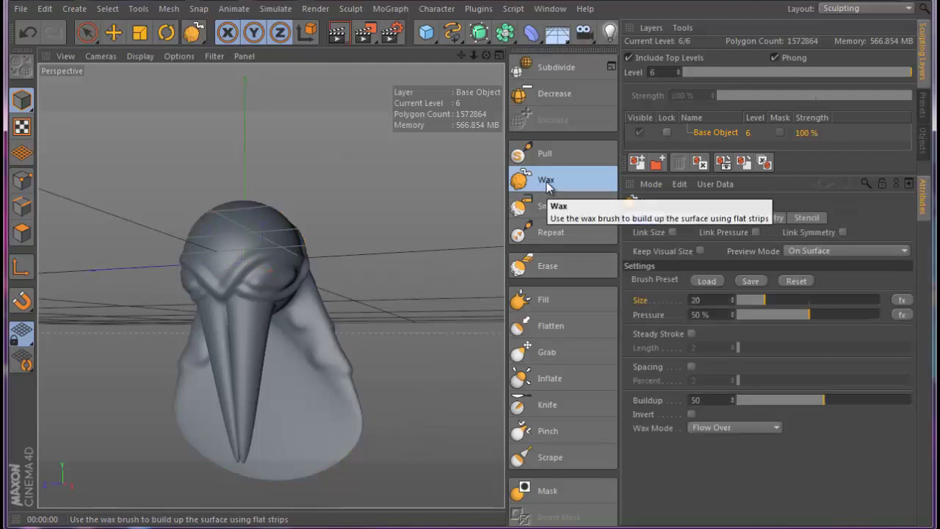
{"action": "left_click", "coordinate": [559, 457]}
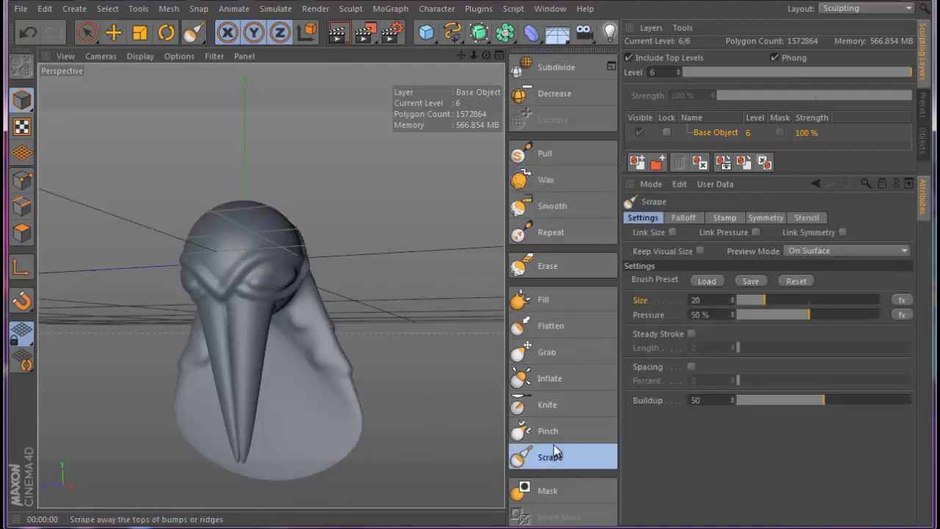
{"action": "left_click", "coordinate": [557, 303]}
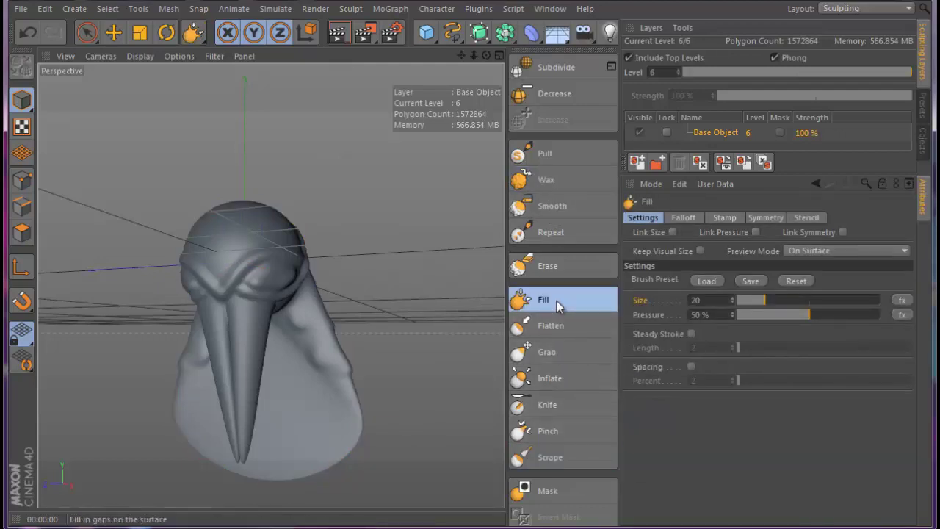
{"action": "left_click", "coordinate": [551, 406]}
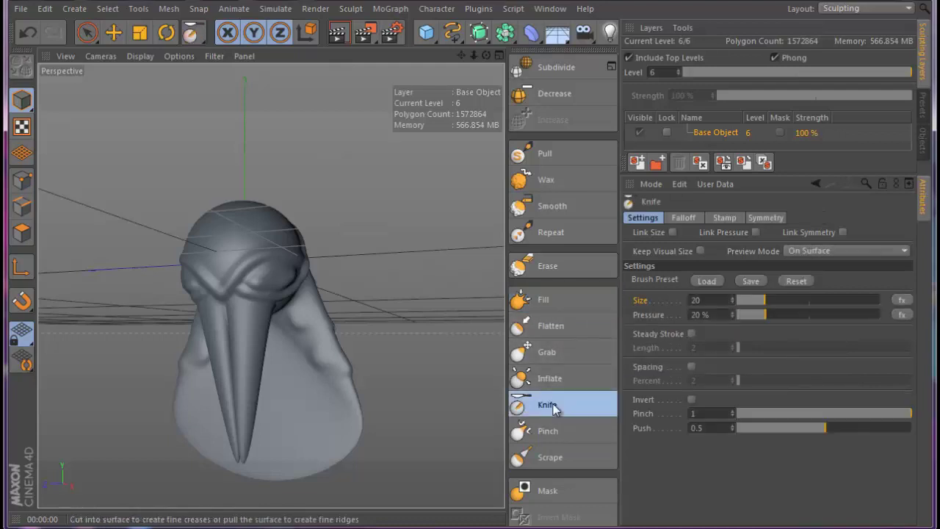
{"action": "left_click", "coordinate": [551, 433]}
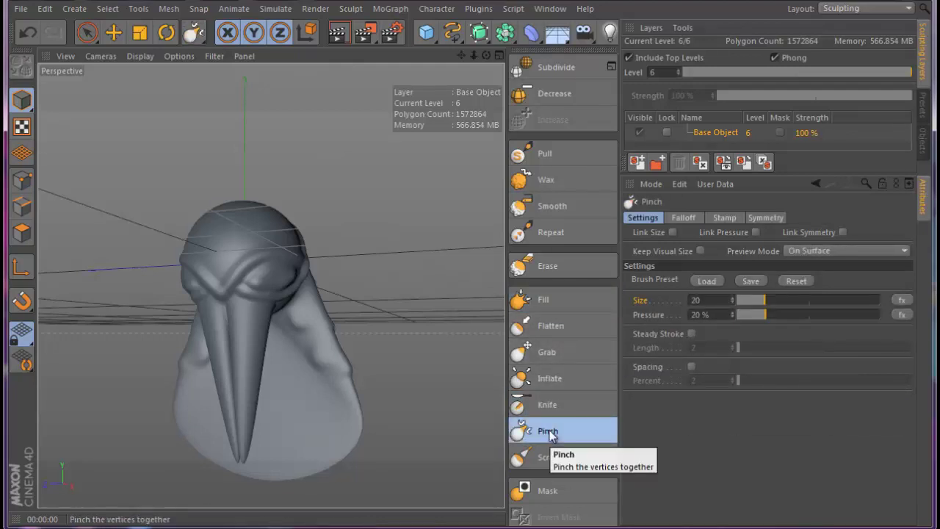
{"action": "left_click", "coordinate": [544, 155]}
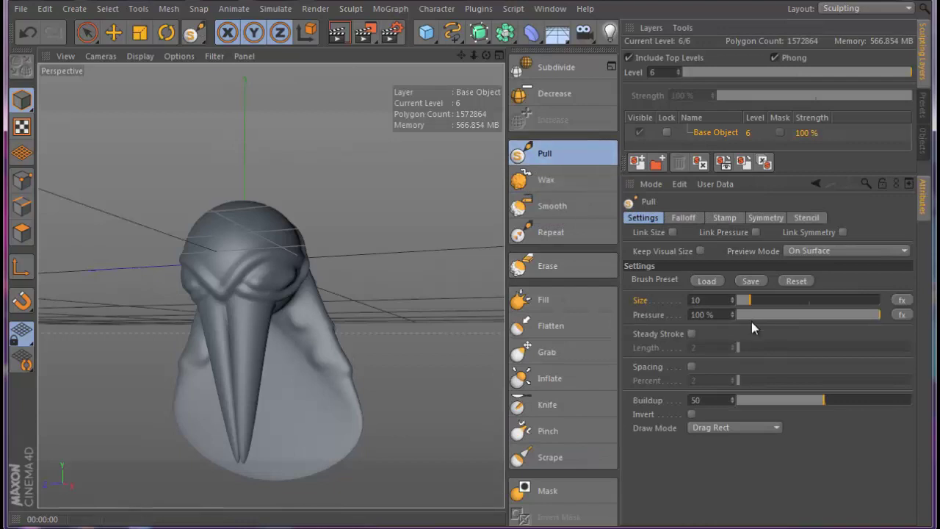
- Reset the Pull brush to size 20, 20% pressure and freehand drawing, and review its symmetry options
{"action": "left_click", "coordinate": [795, 282]}
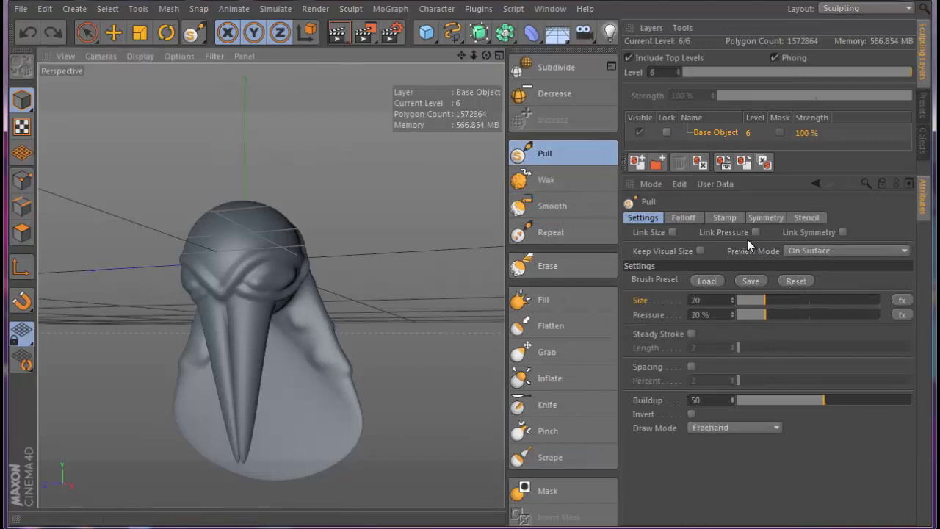
{"action": "left_click", "coordinate": [763, 218]}
{"action": "left_click", "coordinate": [642, 217]}
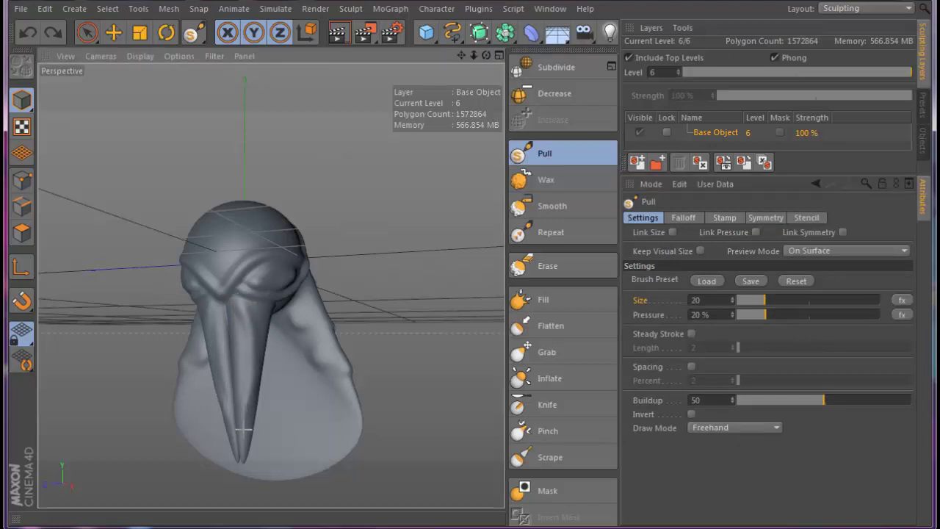
- Undo the accidental change to the beak, restore the front view and select the Wax brush
{"action": "left_click_drag", "start_coordinate": [289, 378], "coordinate": [311, 372], "text": "alt"}
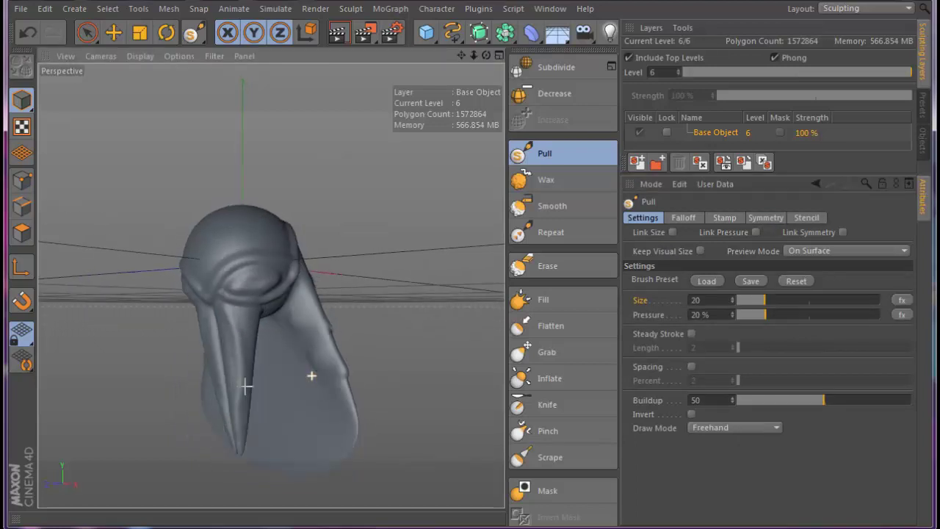
{"action": "key", "text": "ctrl+z"}
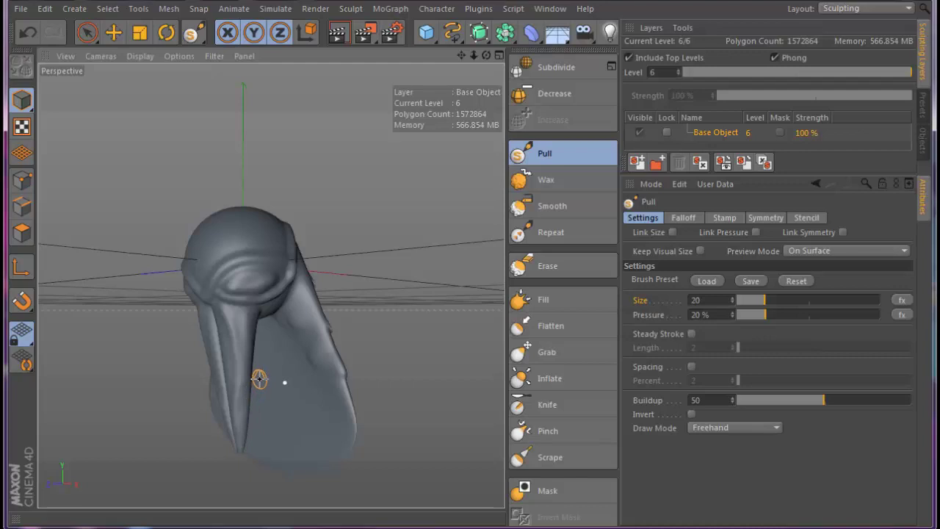
{"action": "key", "text": "ctrl+shift+z"}
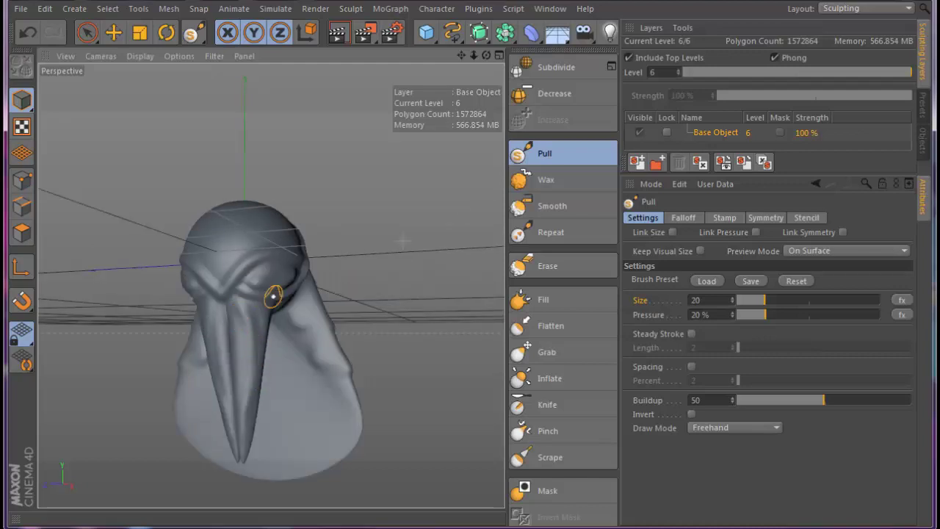
{"action": "left_click", "coordinate": [527, 180]}
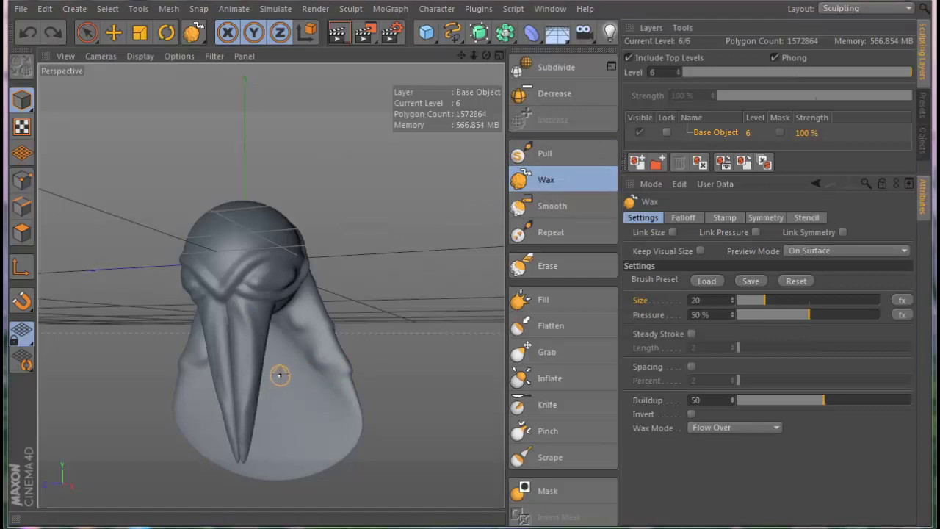
- Try a Wax strip up the neck and Pull grooves on the lower body, then undo them
{"action": "left_click_drag", "start_coordinate": [280, 375], "coordinate": [281, 358]}
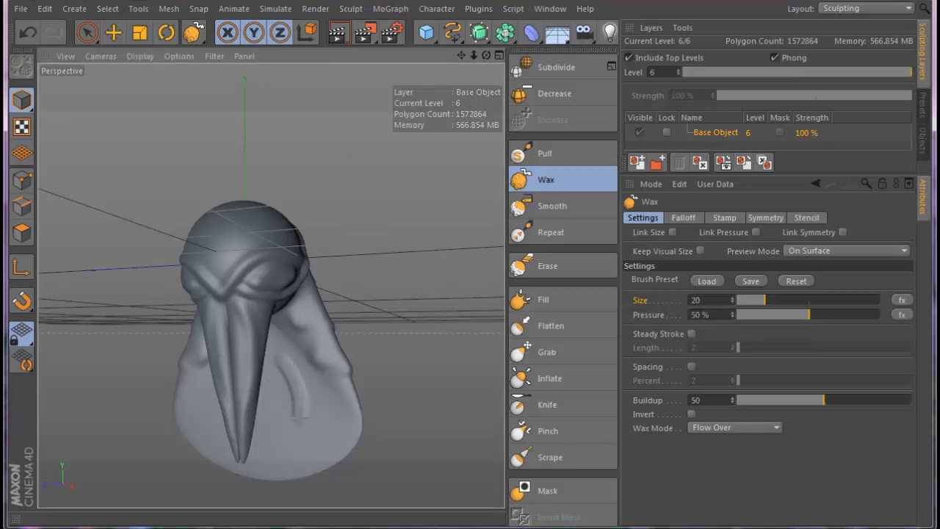
{"action": "left_click", "coordinate": [543, 153]}
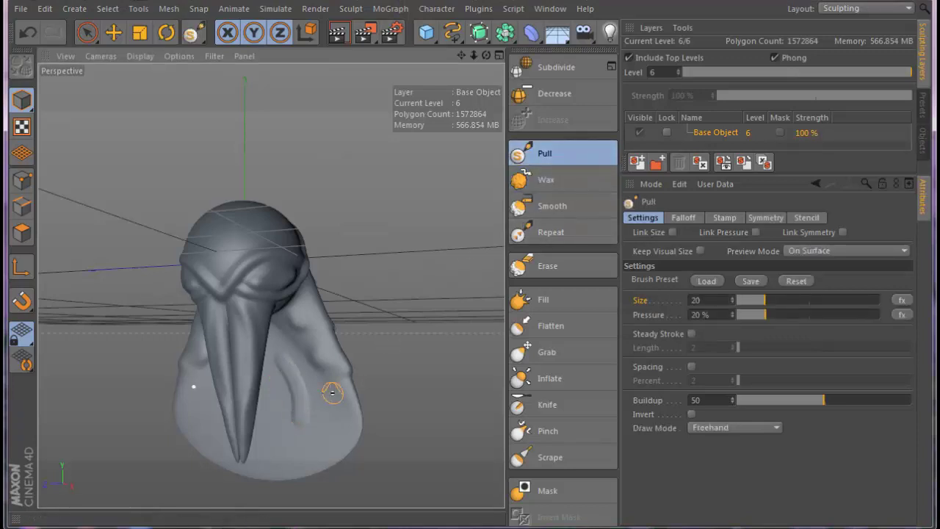
{"action": "left_click_drag", "start_coordinate": [320, 395], "coordinate": [328, 438]}
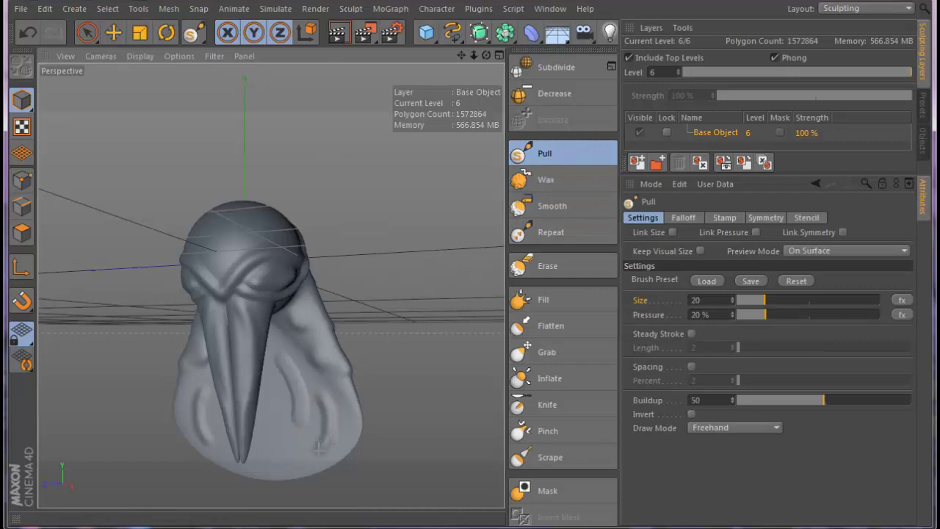
{"action": "key", "text": "ctrl+z"}
{"action": "key", "text": "ctrl+z"}
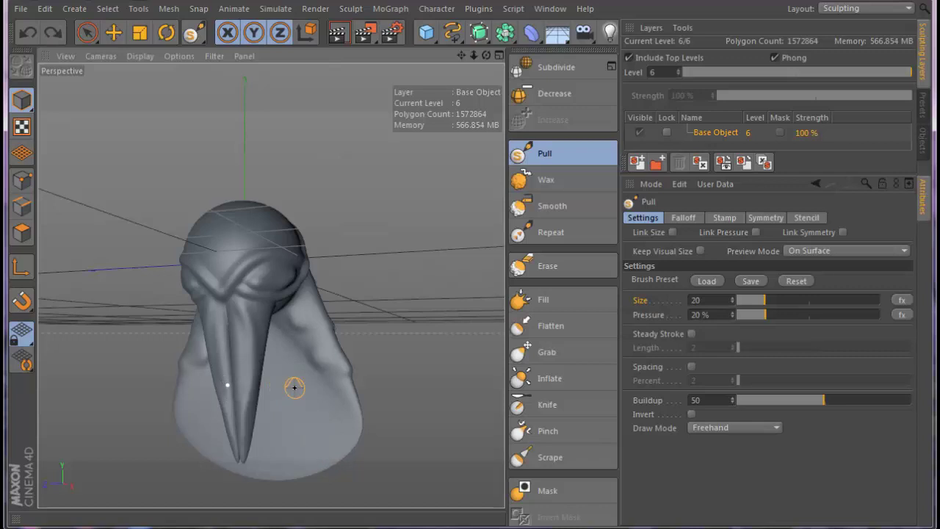
- Reselect the Wax brush and orbit around to face the back of the head
{"action": "left_click", "coordinate": [544, 182]}
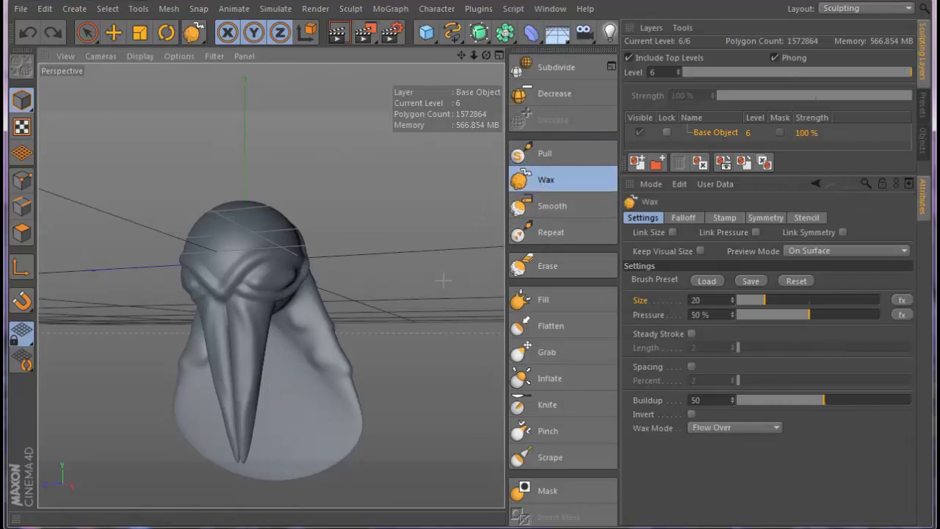
{"action": "left_click_drag", "start_coordinate": [401, 320], "coordinate": [189, 308], "text": "alt"}
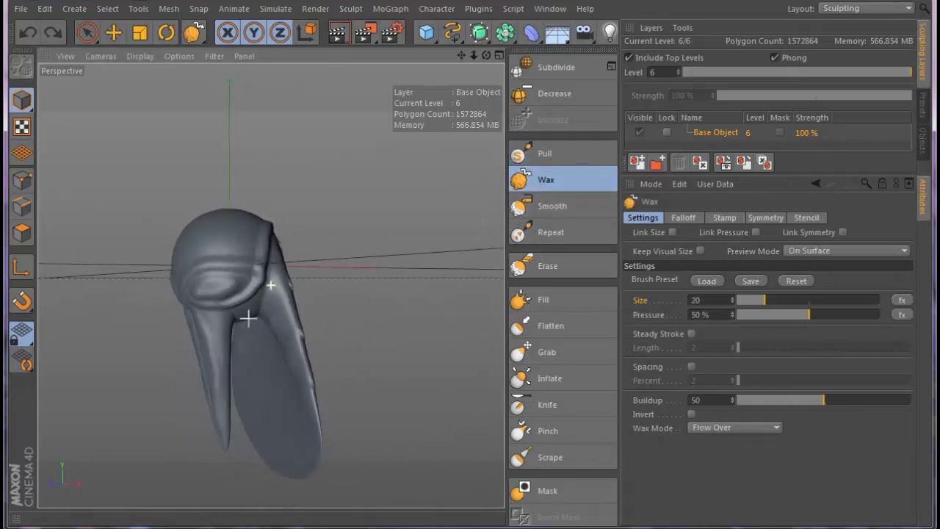
{"action": "left_click_drag", "start_coordinate": [379, 315], "coordinate": [200, 323], "text": "alt"}
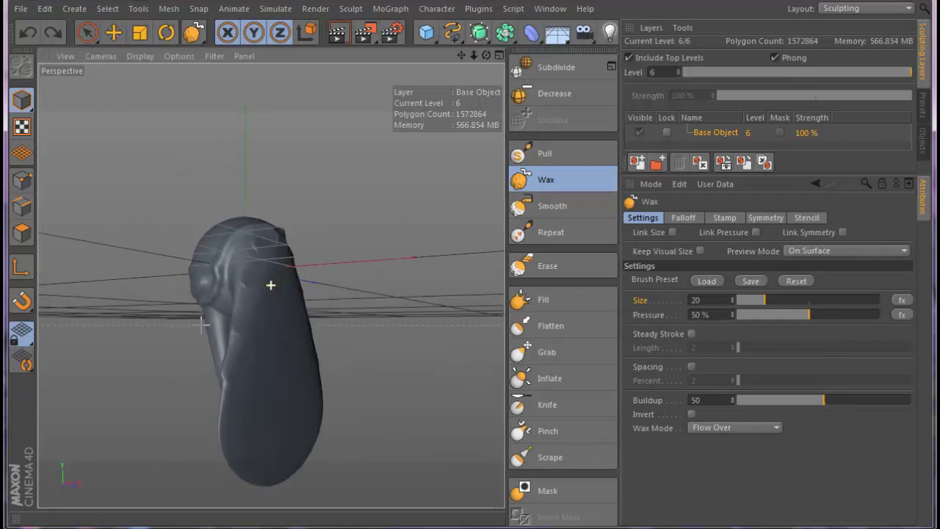
{"action": "left_click_drag", "start_coordinate": [383, 319], "coordinate": [185, 323], "text": "alt"}
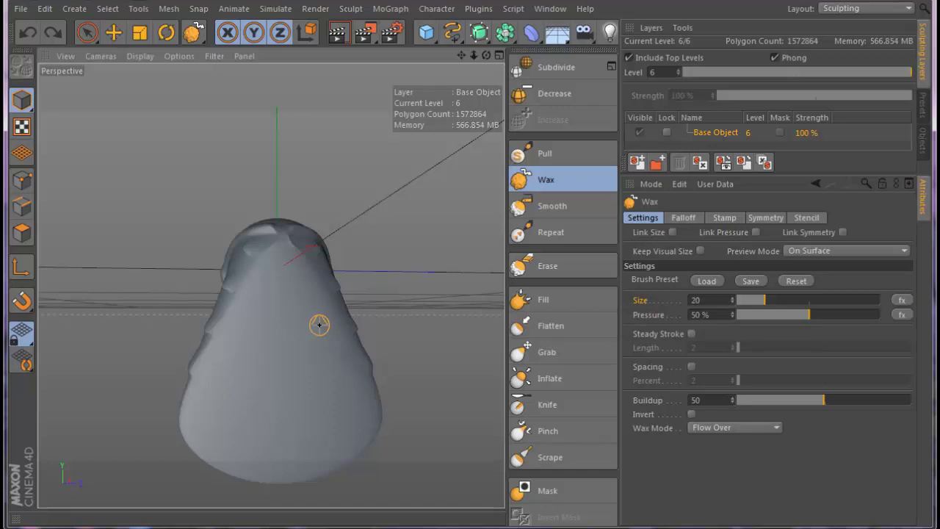
- Review the Wax brush option pages, then lay short wax ridges down the centre of the back
{"action": "left_click", "coordinate": [682, 218]}
{"action": "left_click", "coordinate": [643, 218]}
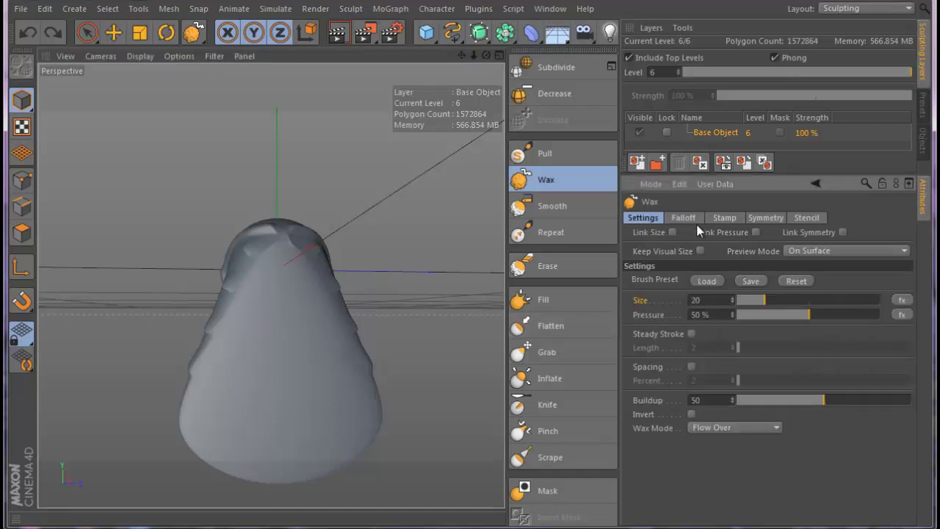
{"action": "left_click", "coordinate": [725, 217]}
{"action": "left_click", "coordinate": [765, 218]}
{"action": "left_click", "coordinate": [806, 218]}
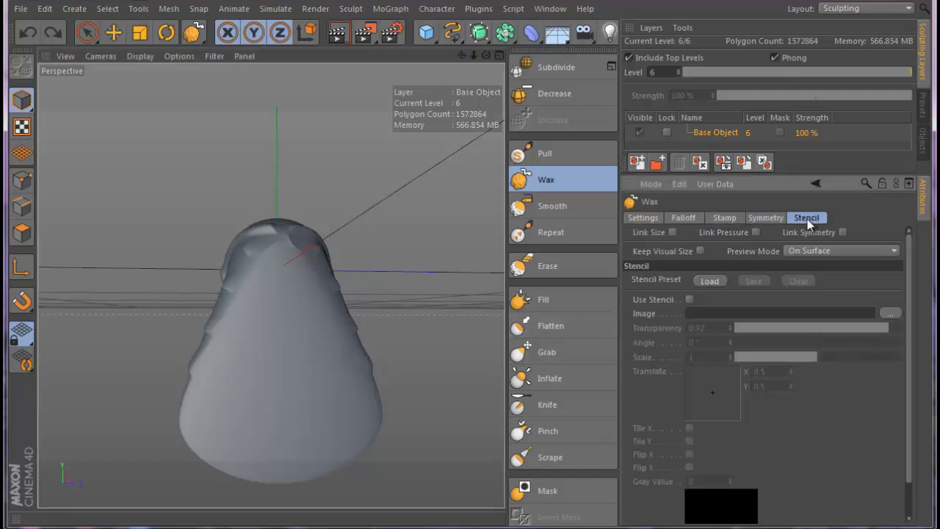
{"action": "left_click", "coordinate": [646, 219]}
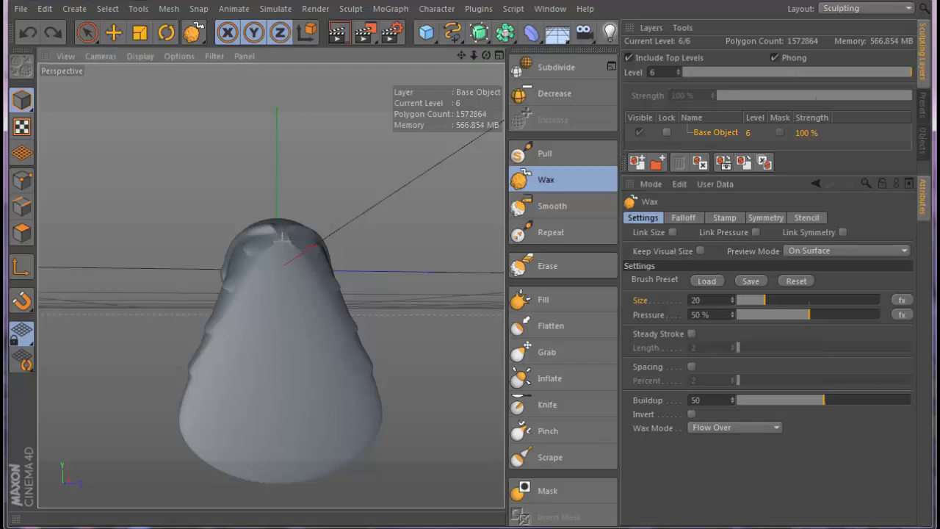
{"action": "left_click", "coordinate": [284, 272]}
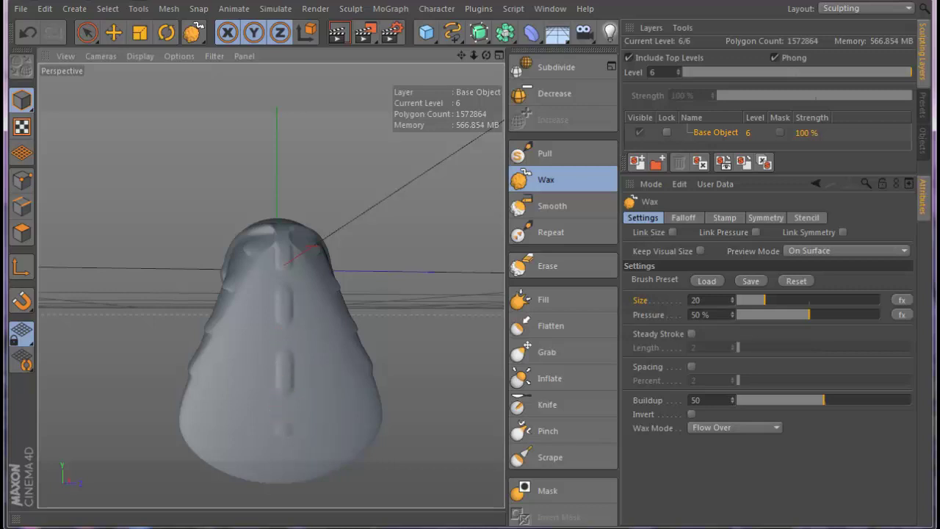
- Check the Wax symmetry options, zoom in, and add a wax bump near the top of the mesh
{"action": "left_click", "coordinate": [765, 218]}
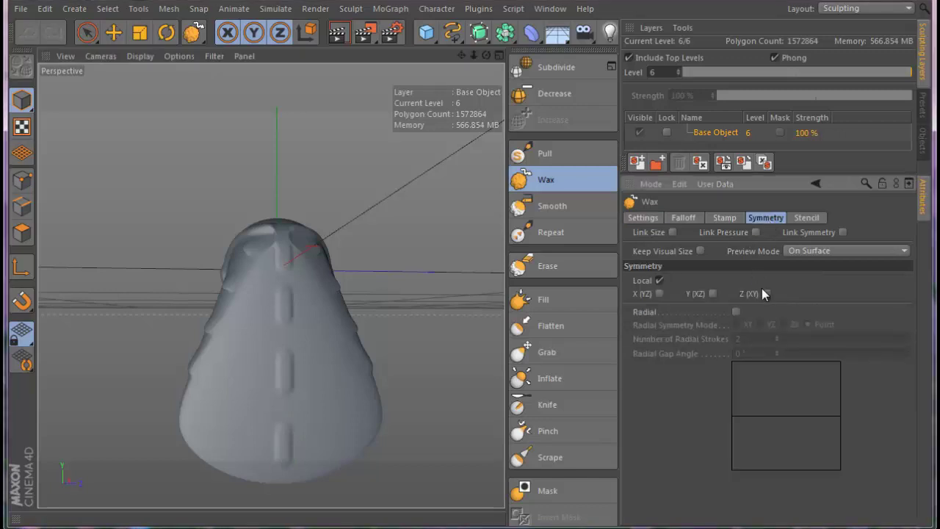
{"action": "left_click", "coordinate": [641, 218]}
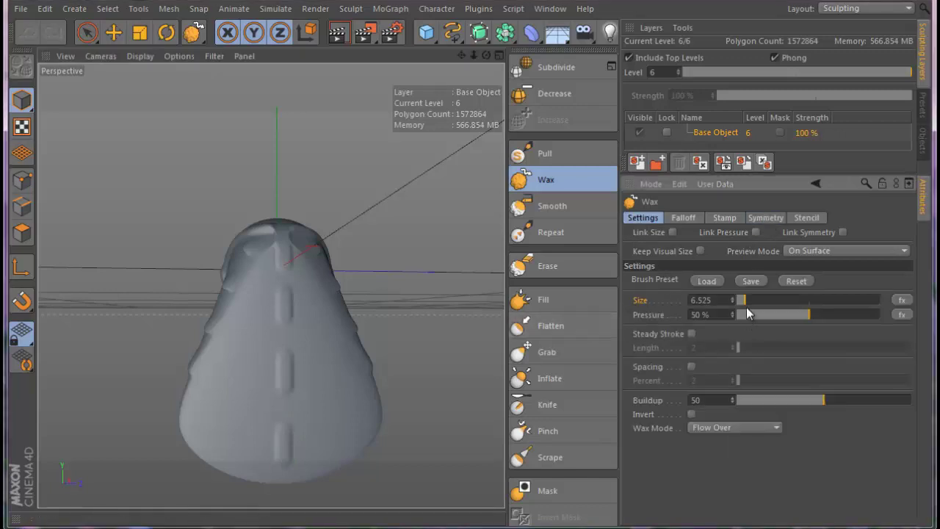
{"action": "scroll", "coordinate": [288, 246], "scroll_direction": "up", "scroll_amount": 3}
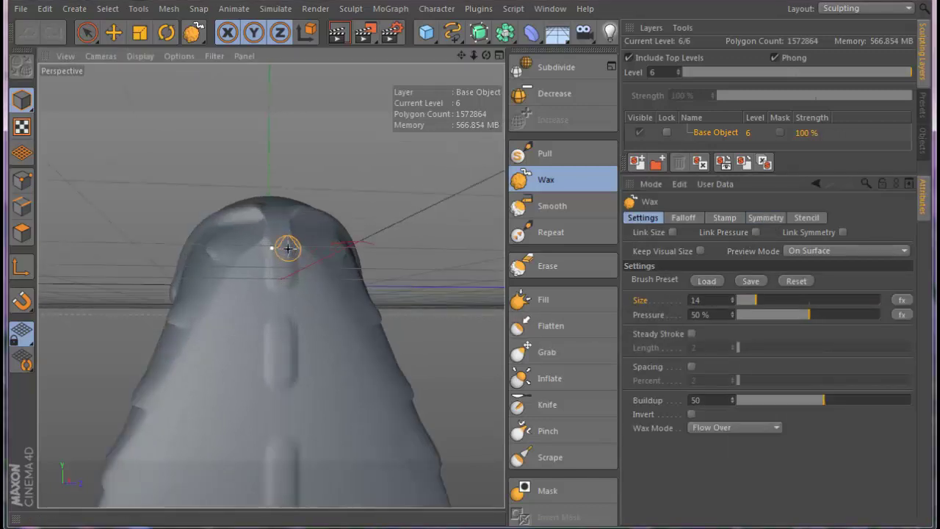
{"action": "scroll", "coordinate": [286, 251], "scroll_direction": "up", "scroll_amount": 3}
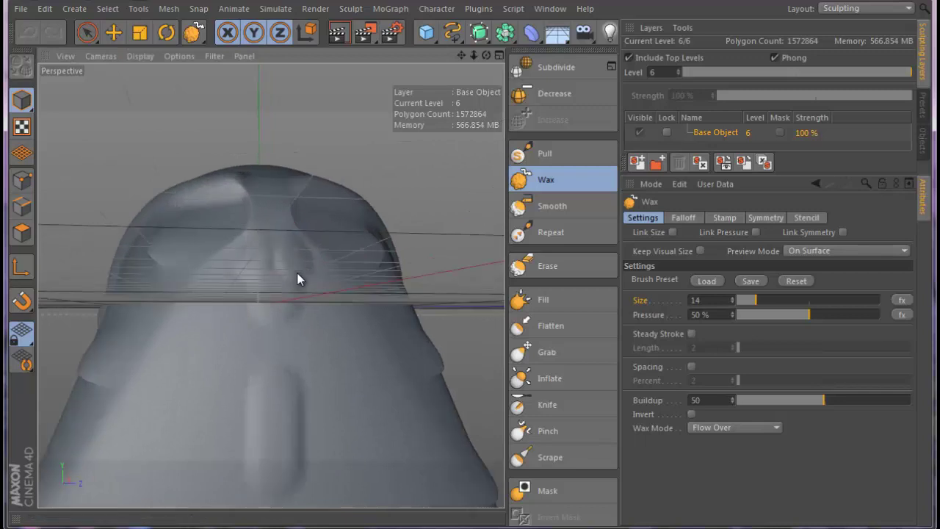
{"action": "left_click", "coordinate": [280, 298]}
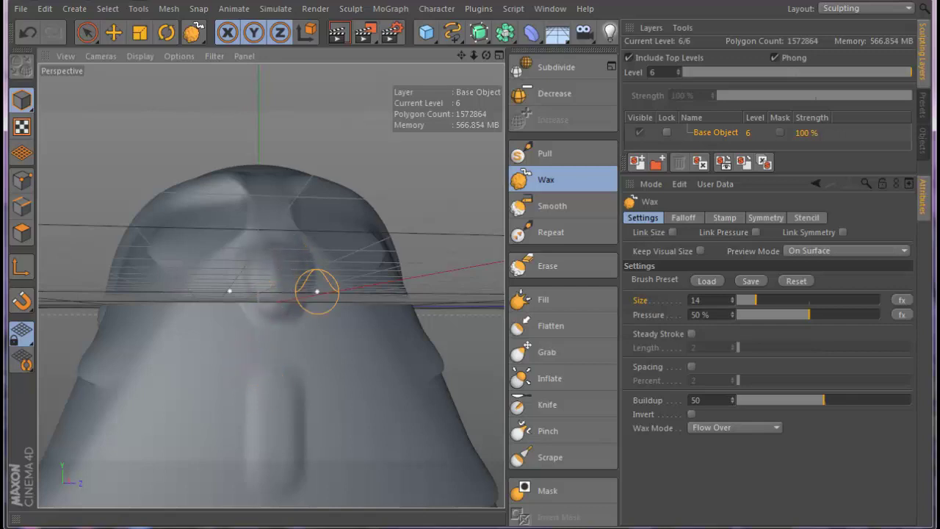
- Build wax blobs into a grooved oval and sculpt a rounded ridge on the lower oval's top
{"action": "mouse_move", "coordinate": [461, 55]}
{"action": "left_mouse_down"}
{"action": "mouse_move", "coordinate": [471, 334]}
{"action": "mouse_move", "coordinate": [270, 286]}
{"action": "mouse_move", "coordinate": [311, 310]}
{"action": "mouse_move", "coordinate": [329, 260]}
{"action": "mouse_move", "coordinate": [337, 303]}
{"action": "mouse_move", "coordinate": [315, 352]}
{"action": "mouse_move", "coordinate": [326, 346]}
{"action": "mouse_move", "coordinate": [310, 273]}
{"action": "mouse_move", "coordinate": [323, 327]}
{"action": "mouse_move", "coordinate": [301, 335]}
{"action": "mouse_move", "coordinate": [305, 358]}
{"action": "left_mouse_up"}
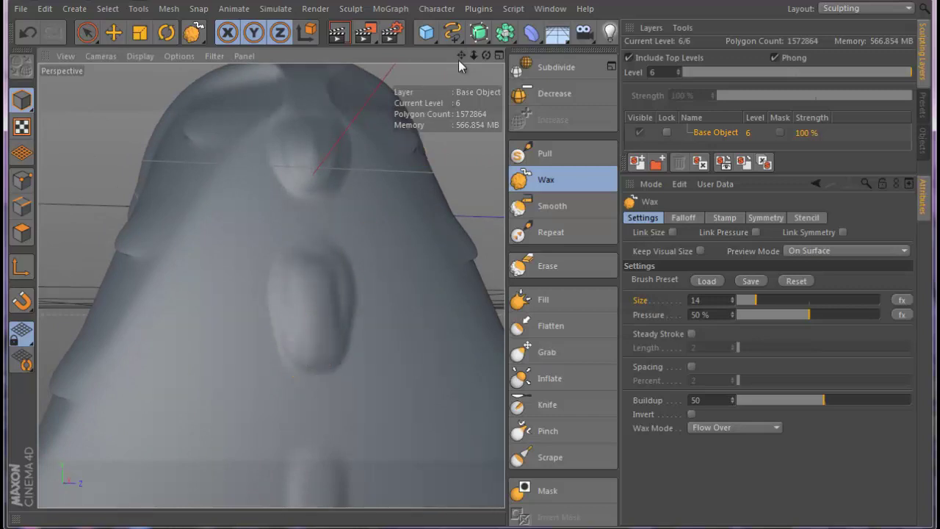
{"action": "left_click_drag", "start_coordinate": [461, 55], "coordinate": [470, 345]}
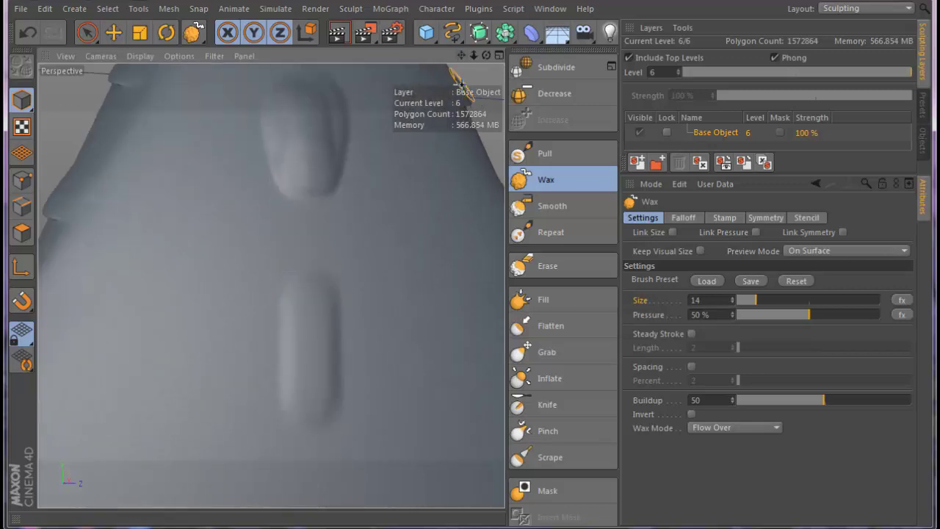
{"action": "mouse_move", "coordinate": [333, 310]}
{"action": "left_mouse_down"}
{"action": "mouse_move", "coordinate": [335, 357]}
{"action": "mouse_move", "coordinate": [315, 408]}
{"action": "left_mouse_up"}
{"action": "left_click_drag", "start_coordinate": [308, 329], "coordinate": [310, 396]}
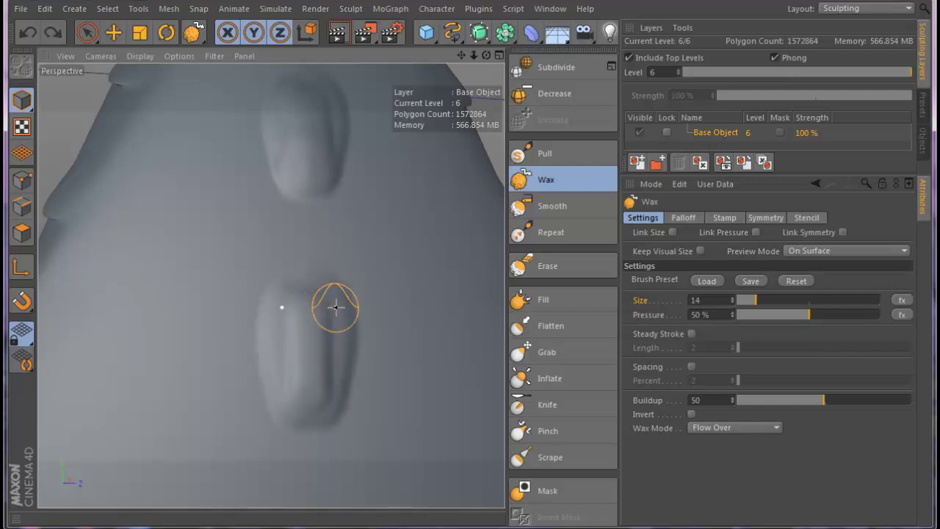
{"action": "left_click_drag", "start_coordinate": [330, 311], "coordinate": [330, 342]}
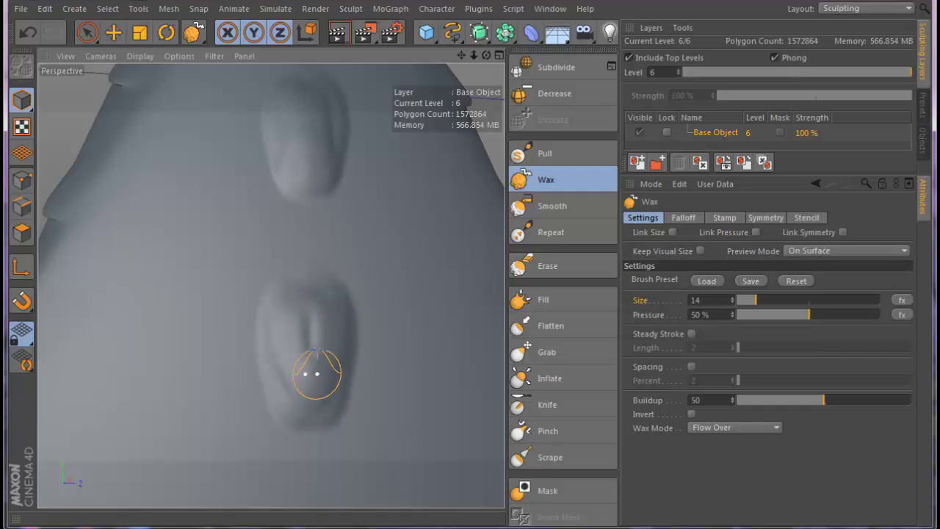
{"action": "left_click_drag", "start_coordinate": [317, 374], "coordinate": [312, 316]}
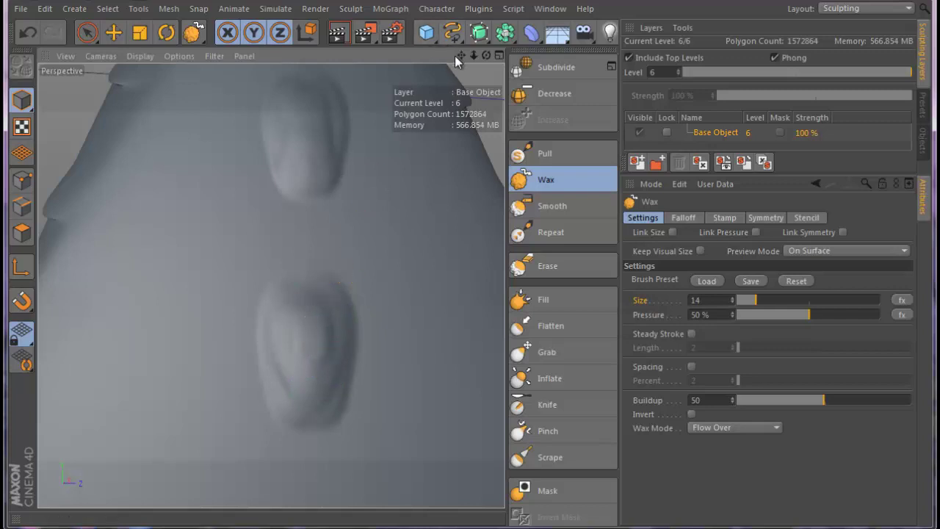
- Build a large raised wax oval lower down and fill its hollow into a solid bulge
{"action": "left_click_drag", "start_coordinate": [455, 56], "coordinate": [474, 316]}
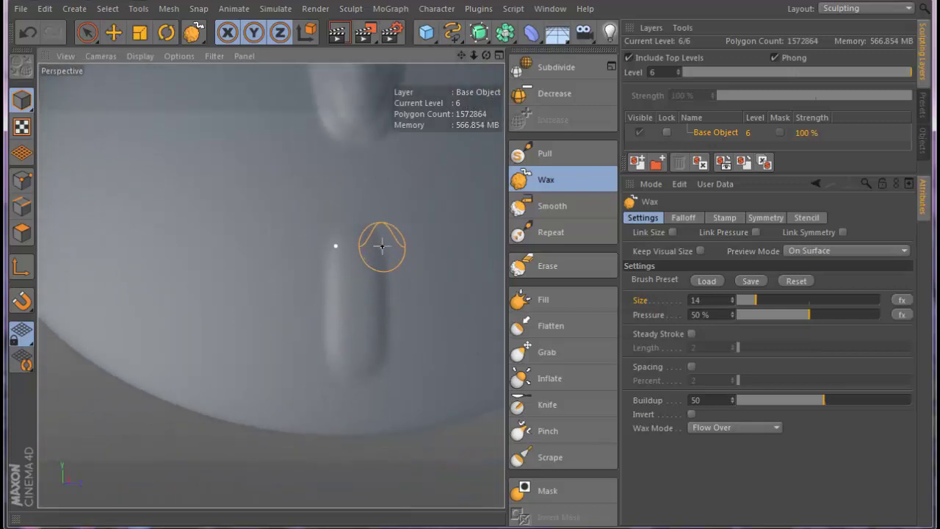
{"action": "left_click_drag", "start_coordinate": [381, 246], "coordinate": [363, 407]}
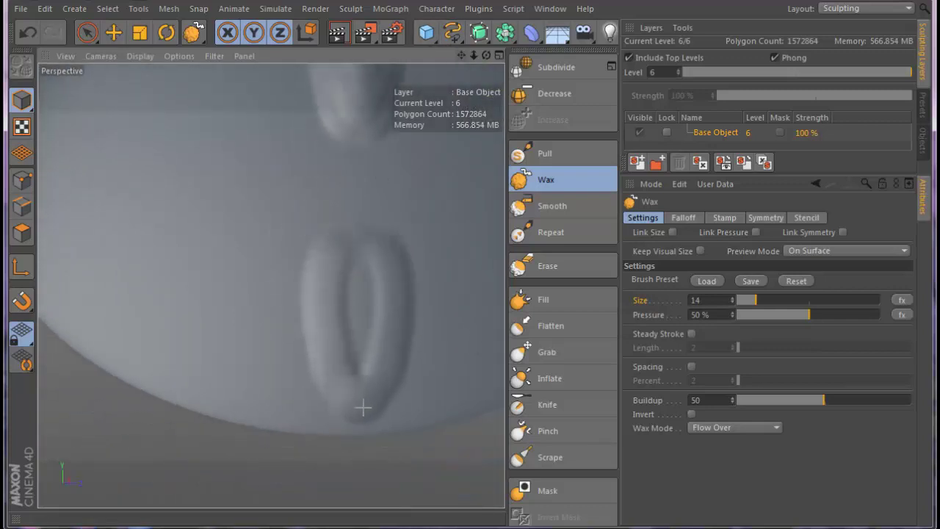
{"action": "mouse_move", "coordinate": [360, 374]}
{"action": "left_mouse_down"}
{"action": "mouse_move", "coordinate": [350, 359]}
{"action": "mouse_move", "coordinate": [384, 294]}
{"action": "mouse_move", "coordinate": [377, 350]}
{"action": "mouse_move", "coordinate": [361, 308]}
{"action": "mouse_move", "coordinate": [352, 352]}
{"action": "mouse_move", "coordinate": [344, 310]}
{"action": "left_mouse_up"}
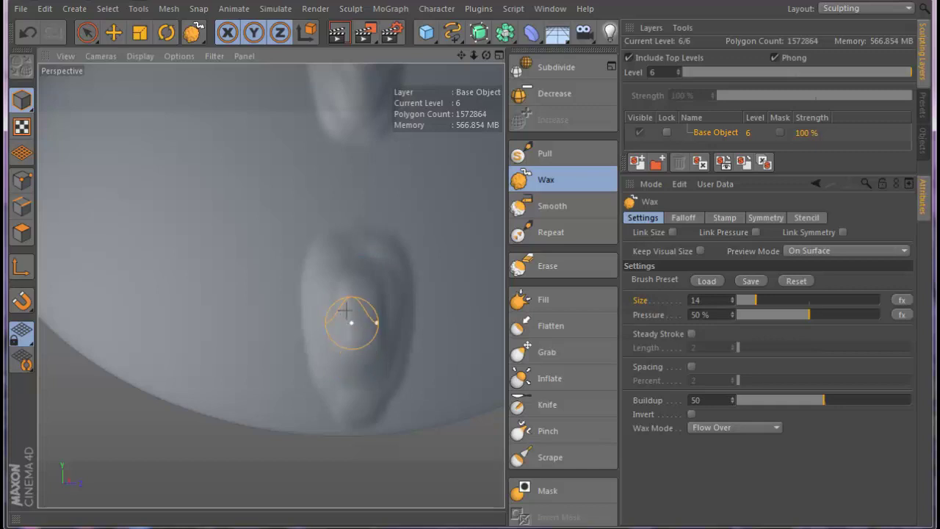
{"action": "scroll", "coordinate": [348, 316], "scroll_direction": "down", "scroll_amount": 3}
{"action": "scroll", "coordinate": [342, 302], "scroll_direction": "down", "scroll_amount": 3}
{"action": "scroll", "coordinate": [342, 298], "scroll_direction": "down", "scroll_amount": 2}
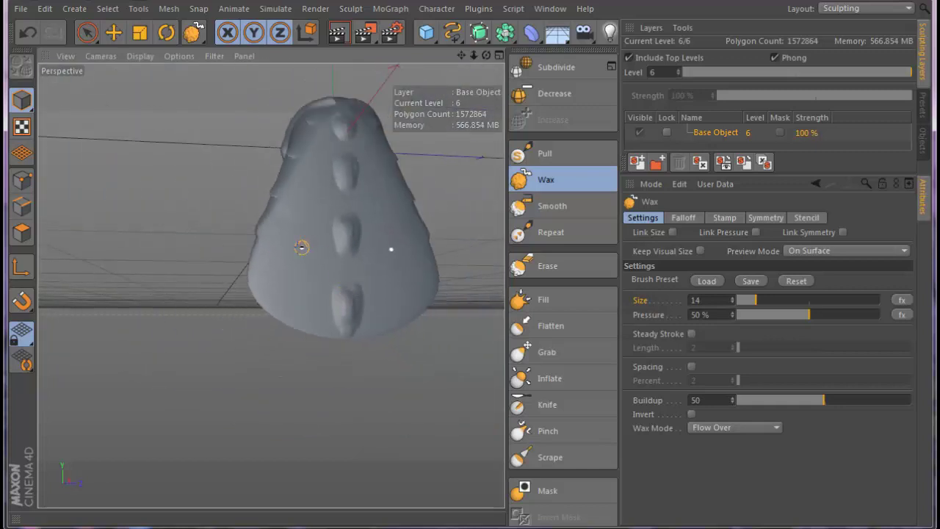
- From a frontal view, carve fine wax creases where the brow meets the beak, then enlarge the brush to about 50
{"action": "mouse_move", "coordinate": [301, 247]}
{"action": "left_mouse_down", "text": "alt"}
{"action": "mouse_move", "coordinate": [268, 284]}
{"action": "mouse_move", "coordinate": [198, 218]}
{"action": "left_mouse_up", "text": "alt"}
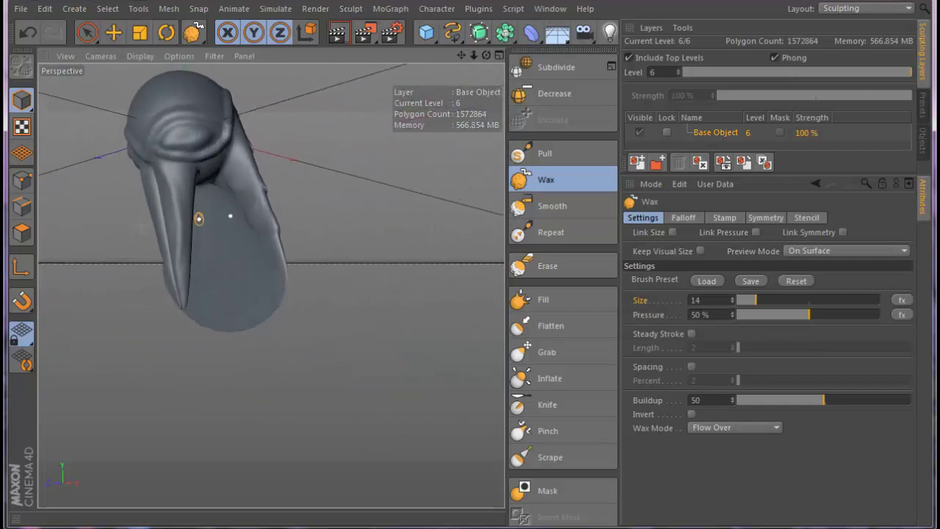
{"action": "left_click_drag", "start_coordinate": [471, 341], "coordinate": [470, 338], "text": "alt"}
{"action": "mouse_move", "coordinate": [250, 217]}
{"action": "left_mouse_down", "text": "alt"}
{"action": "mouse_move", "coordinate": [247, 227]}
{"action": "mouse_move", "coordinate": [265, 234]}
{"action": "mouse_move", "coordinate": [318, 237]}
{"action": "left_mouse_up", "text": "alt"}
{"action": "scroll", "coordinate": [286, 246], "scroll_direction": "up", "scroll_amount": 3}
{"action": "scroll", "coordinate": [286, 246], "scroll_direction": "up", "scroll_amount": 2}
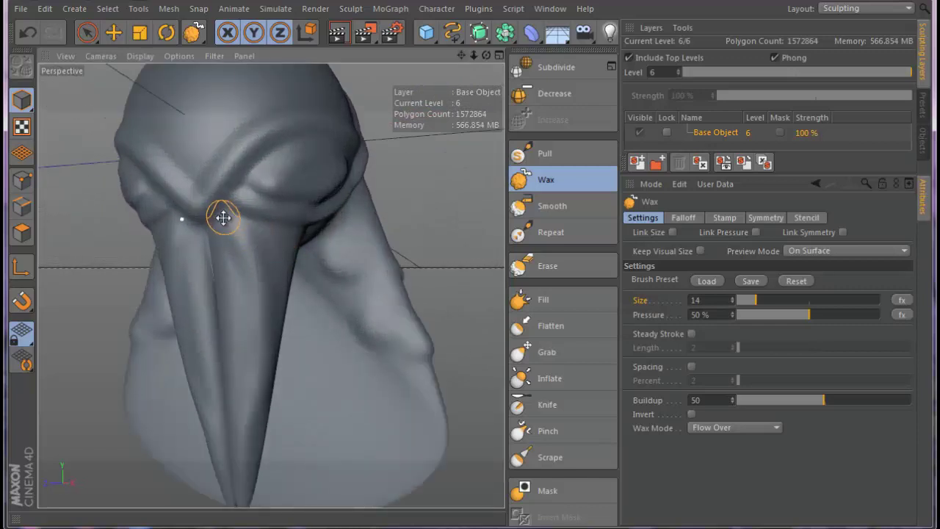
{"action": "middle_click_drag", "start_coordinate": [223, 217], "coordinate": [209, 221]}
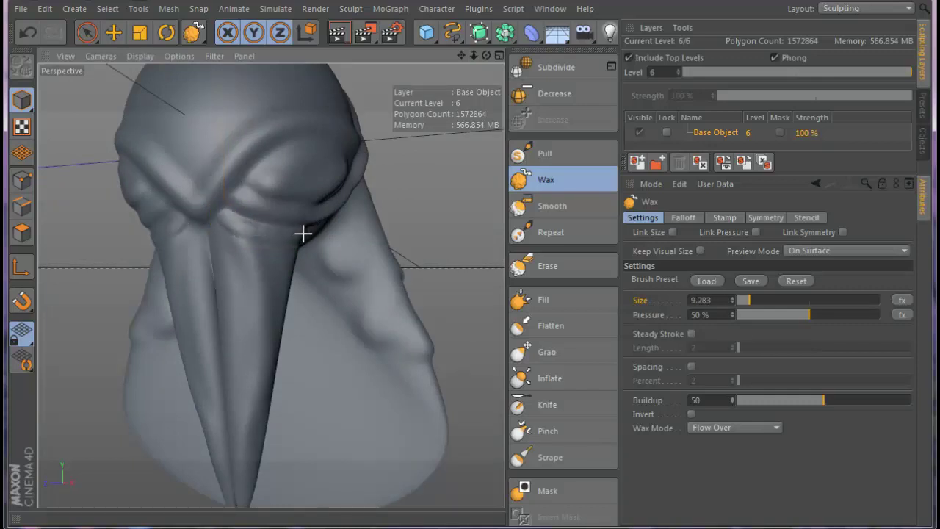
{"action": "mouse_move", "coordinate": [214, 225]}
{"action": "left_mouse_down"}
{"action": "mouse_move", "coordinate": [176, 248]}
{"action": "mouse_move", "coordinate": [255, 255]}
{"action": "left_mouse_up"}
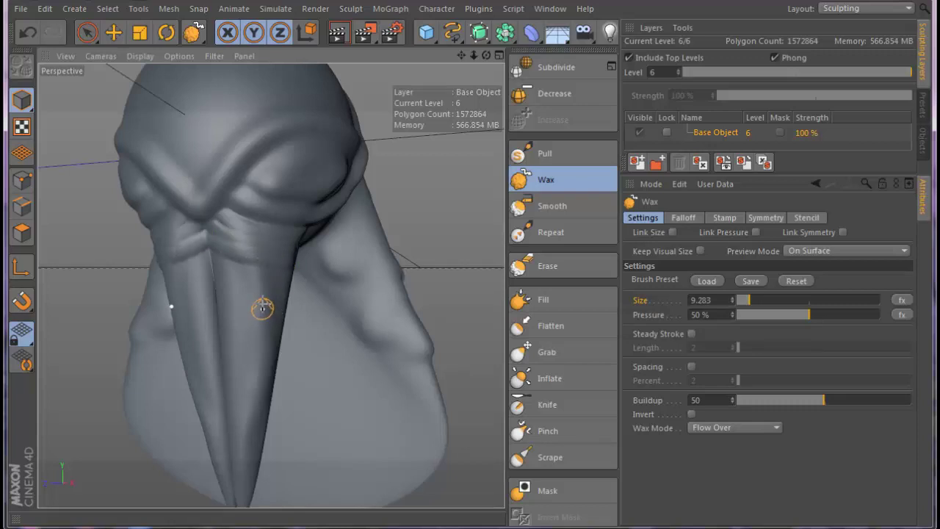
{"action": "mouse_move", "coordinate": [287, 281]}
{"action": "left_mouse_down", "text": "alt"}
{"action": "mouse_move", "coordinate": [311, 278]}
{"action": "mouse_move", "coordinate": [268, 272]}
{"action": "mouse_move", "coordinate": [311, 274]}
{"action": "left_mouse_up", "text": "alt"}
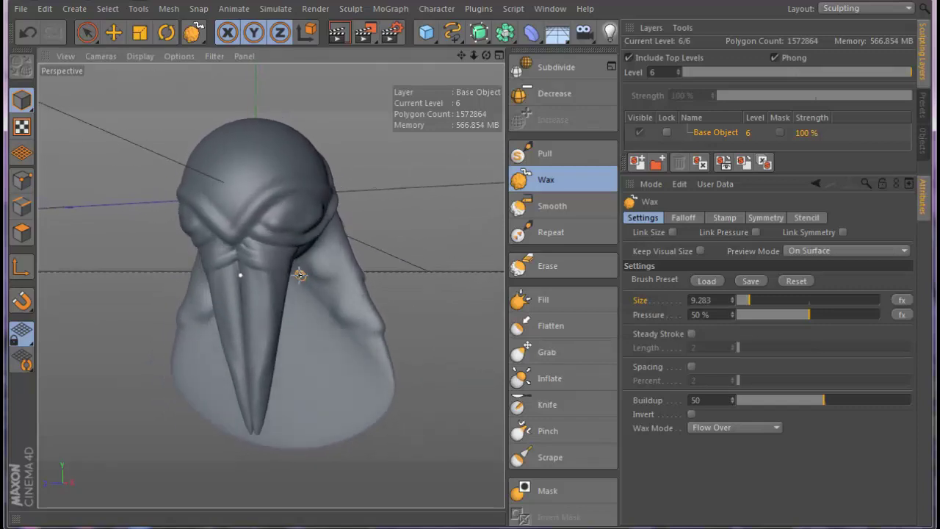
{"action": "middle_click_drag", "start_coordinate": [291, 287], "coordinate": [345, 287]}
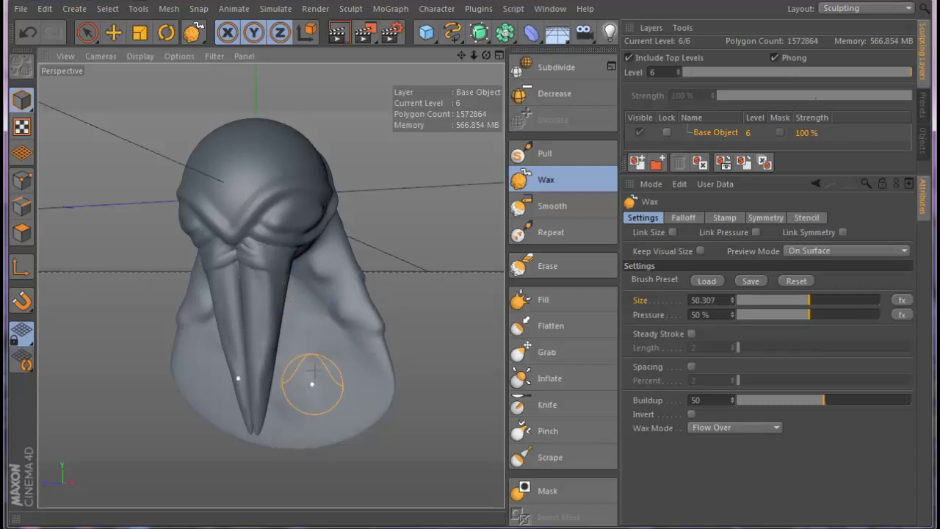
- Add broad size-50 wax bumps on the lower head beside the beak, then view from above
{"action": "left_click_drag", "start_coordinate": [310, 378], "coordinate": [341, 373]}
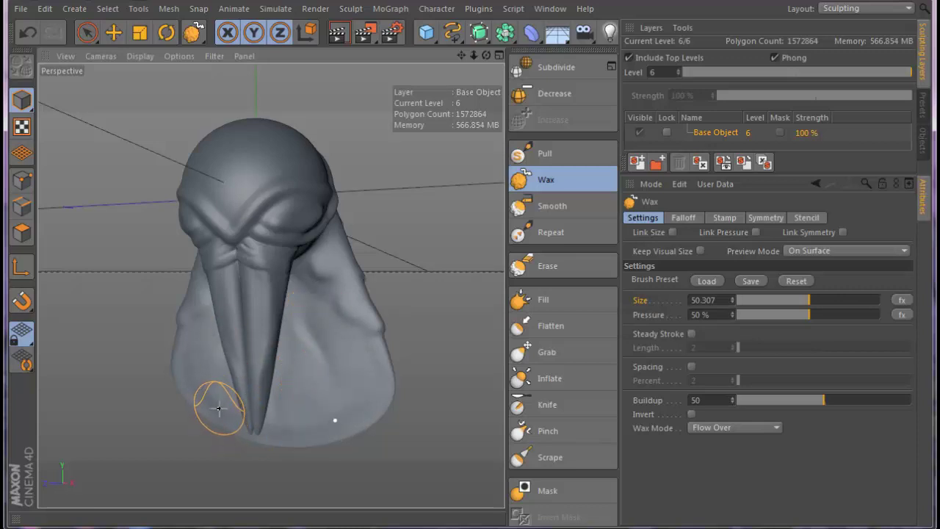
{"action": "scroll", "coordinate": [302, 362], "scroll_direction": "down", "scroll_amount": 3}
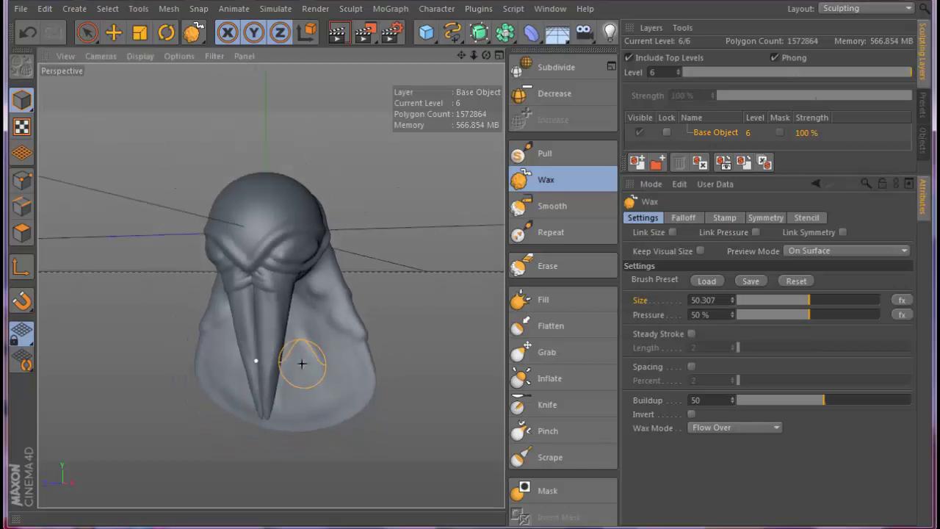
{"action": "scroll", "coordinate": [302, 363], "scroll_direction": "down", "scroll_amount": 2}
{"action": "left_click_drag", "start_coordinate": [370, 242], "coordinate": [367, 329], "text": "alt"}
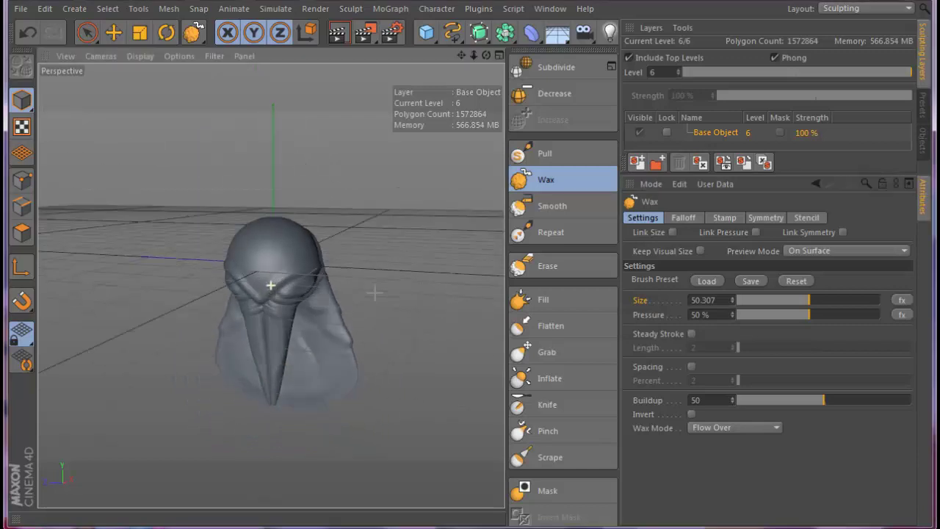
- Reduce the Wax brush to about 20.9 and add wax ridges across the crown of the head
{"action": "middle_click_drag", "start_coordinate": [270, 286], "coordinate": [242, 287]}
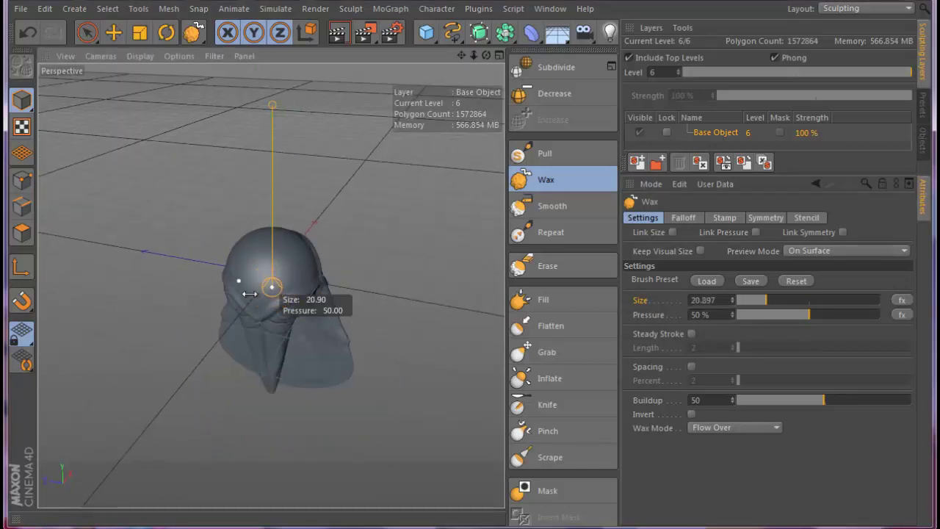
{"action": "mouse_move", "coordinate": [271, 286]}
{"action": "left_mouse_down", "text": "alt"}
{"action": "mouse_move", "coordinate": [350, 284]}
{"action": "mouse_move", "coordinate": [304, 284]}
{"action": "left_mouse_up", "text": "alt"}
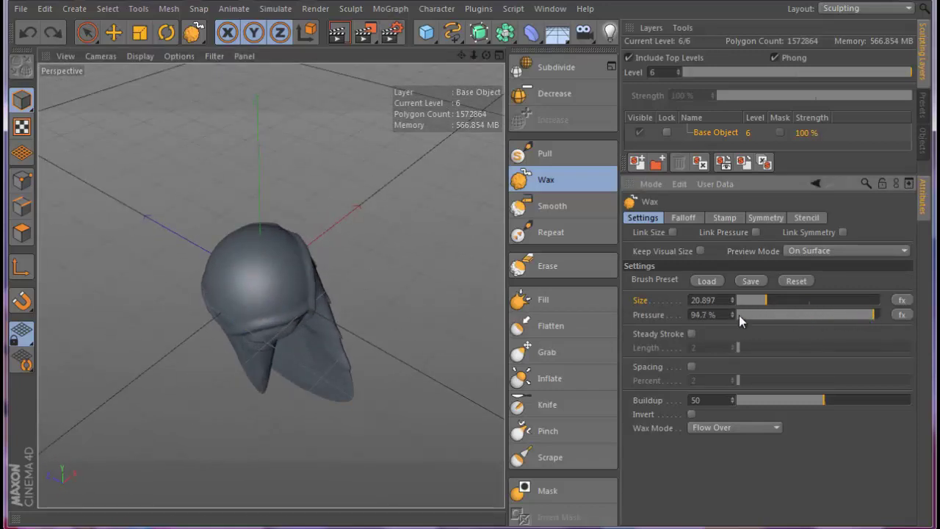
{"action": "left_click_drag", "start_coordinate": [243, 315], "coordinate": [253, 277]}
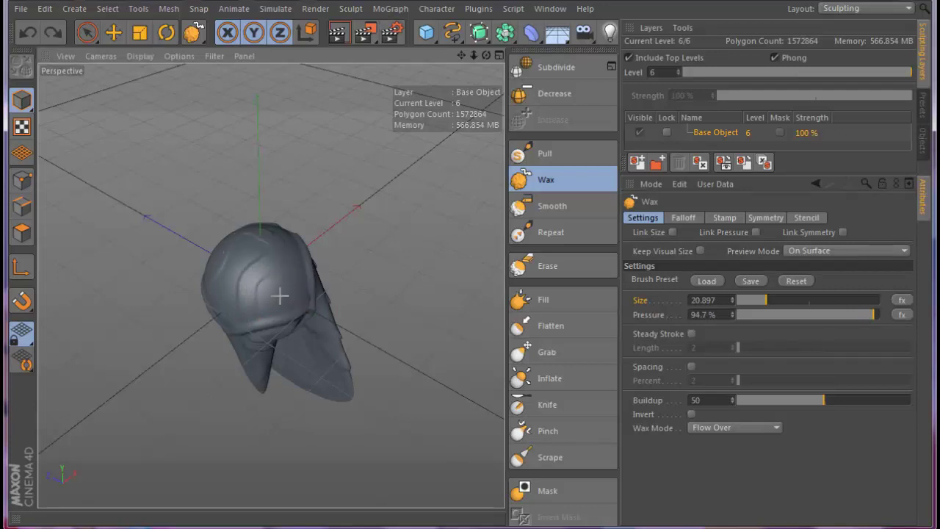
{"action": "left_click_drag", "start_coordinate": [260, 287], "coordinate": [291, 314]}
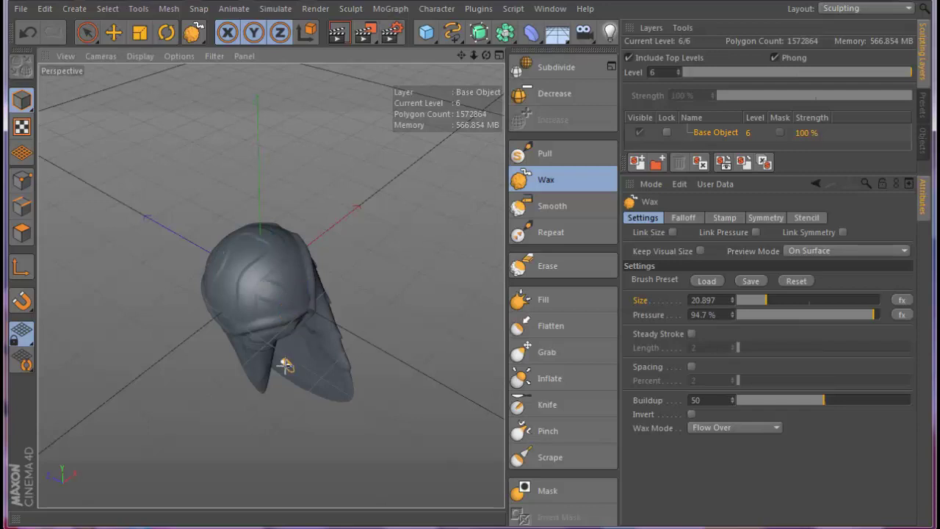
- Orbit and pan to inspect the head from the front and side, then select the Fill brush
{"action": "left_click_drag", "start_coordinate": [285, 367], "coordinate": [431, 270], "text": "alt"}
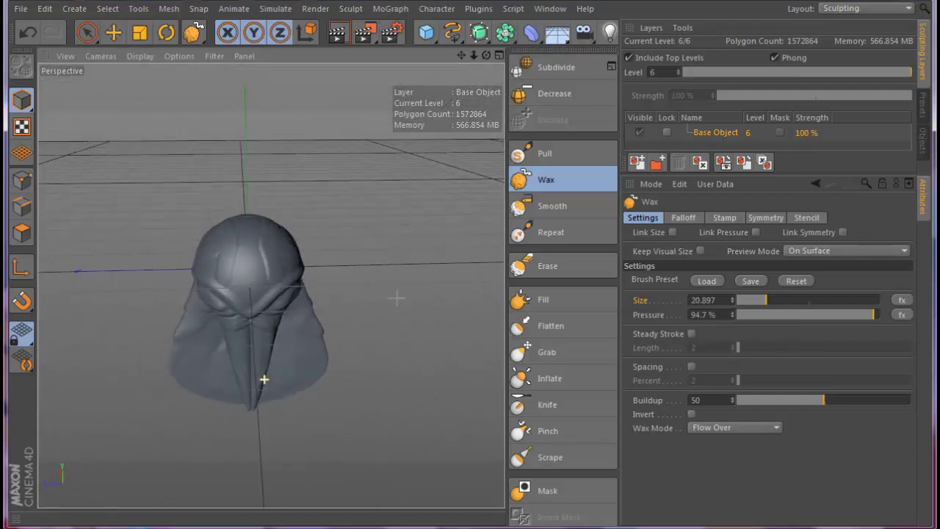
{"action": "left_click_drag", "start_coordinate": [264, 379], "coordinate": [286, 308], "text": "alt"}
{"action": "scroll", "coordinate": [286, 307], "scroll_direction": "up", "scroll_amount": 3}
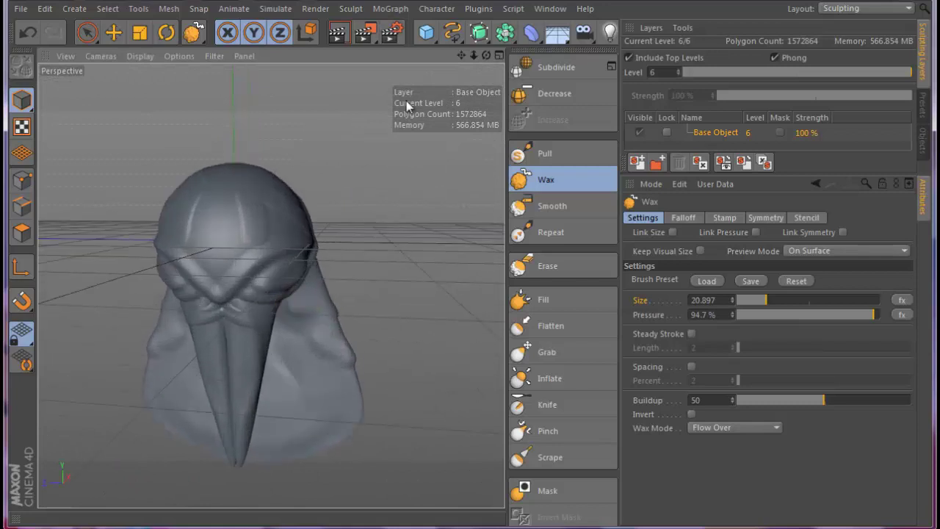
{"action": "left_click_drag", "start_coordinate": [458, 57], "coordinate": [470, 339]}
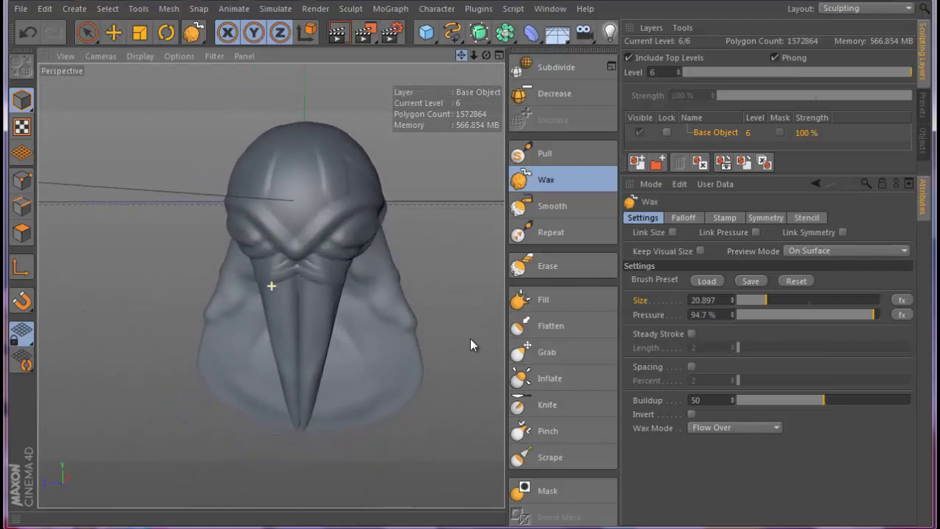
{"action": "left_click_drag", "start_coordinate": [470, 338], "coordinate": [400, 297]}
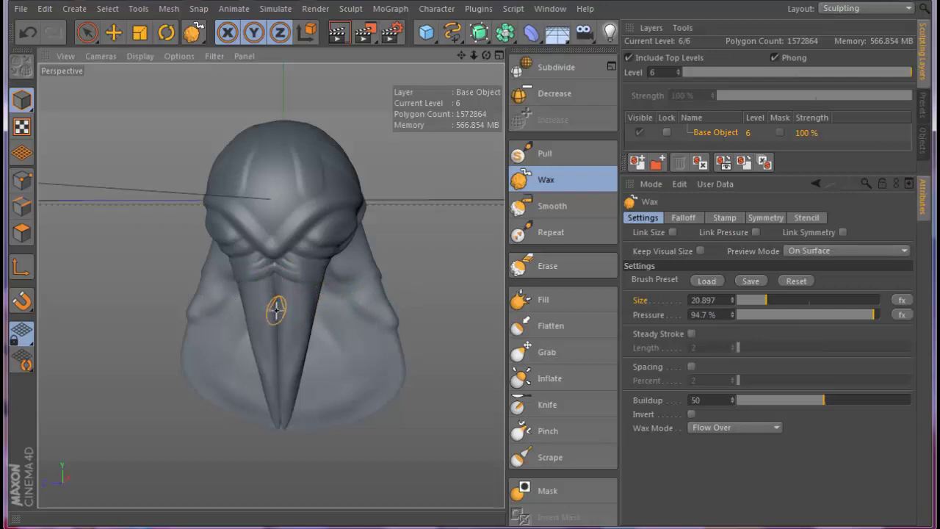
{"action": "left_click", "coordinate": [541, 301]}
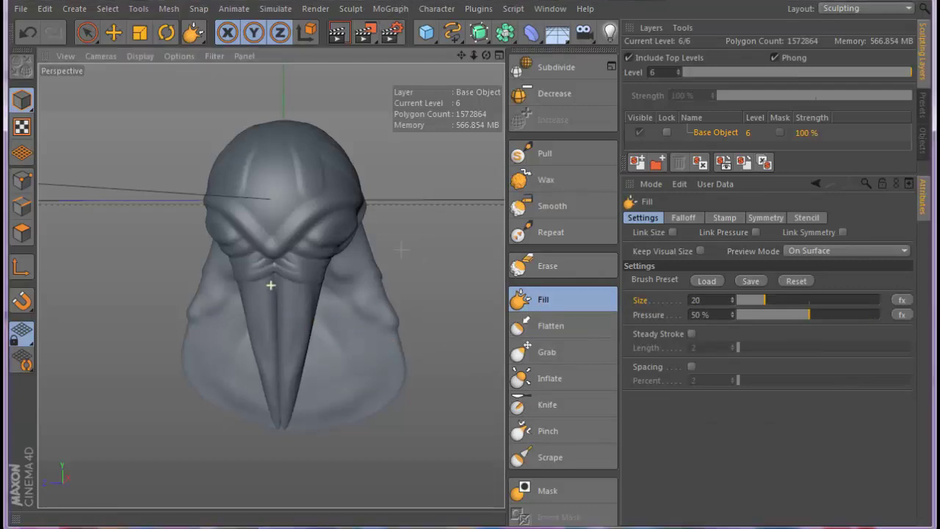
- Set the Fill brush to about 98% pressure and size about 13 from a zoomed side view
{"action": "mouse_move", "coordinate": [316, 286]}
{"action": "left_mouse_down", "text": "alt"}
{"action": "mouse_move", "coordinate": [270, 285]}
{"action": "mouse_move", "coordinate": [273, 199]}
{"action": "mouse_move", "coordinate": [269, 205]}
{"action": "left_mouse_up", "text": "alt"}
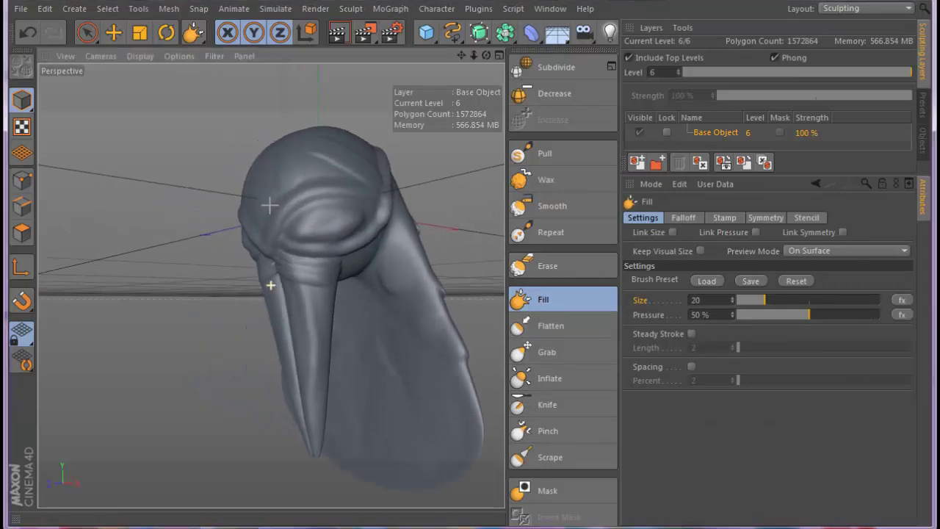
{"action": "scroll", "coordinate": [285, 224], "scroll_direction": "up", "scroll_amount": 1}
{"action": "scroll", "coordinate": [285, 223], "scroll_direction": "up", "scroll_amount": 2}
{"action": "scroll", "coordinate": [287, 224], "scroll_direction": "up", "scroll_amount": 1}
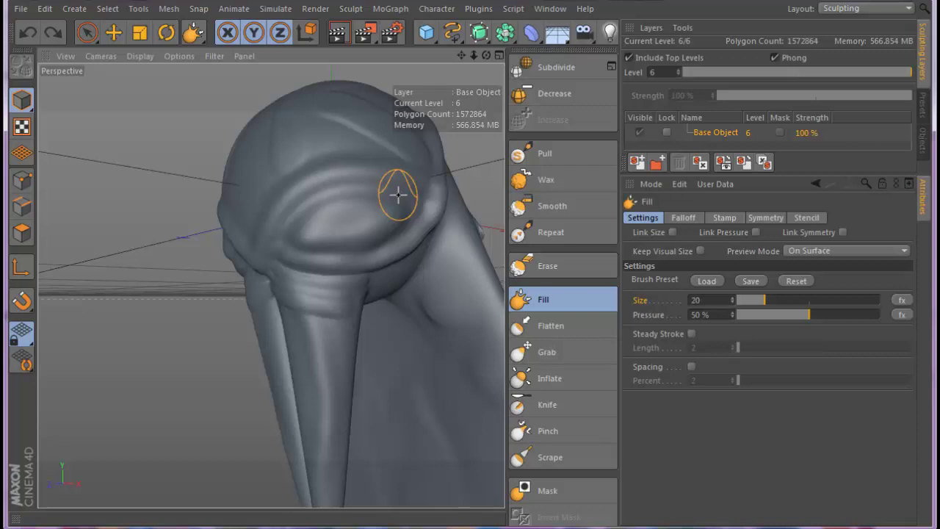
{"action": "left_click_drag", "start_coordinate": [808, 315], "coordinate": [842, 317]}
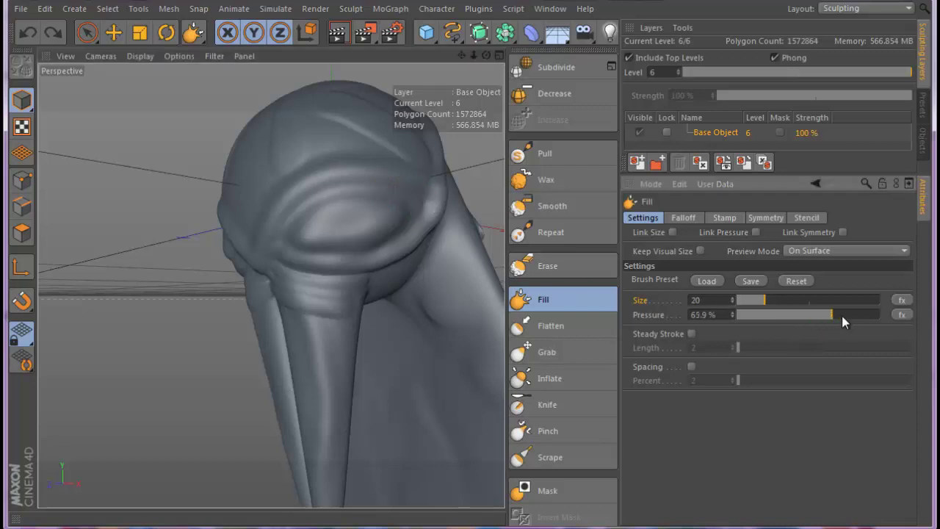
{"action": "left_click", "coordinate": [762, 222]}
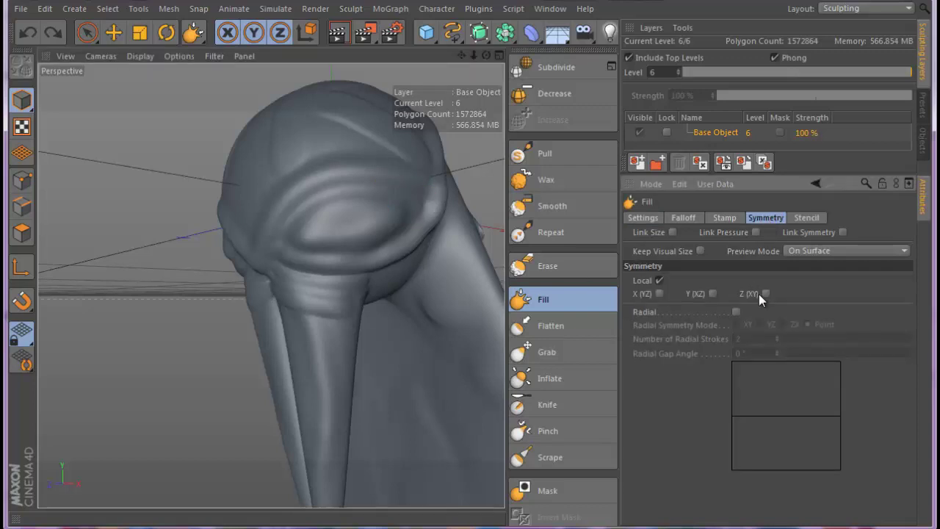
{"action": "left_click", "coordinate": [643, 218]}
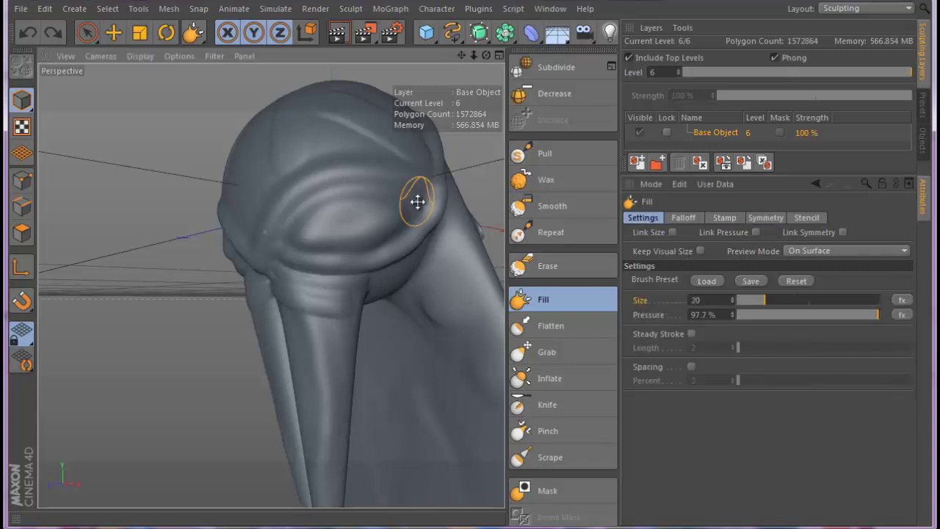
{"action": "middle_click_drag", "start_coordinate": [417, 202], "coordinate": [400, 204]}
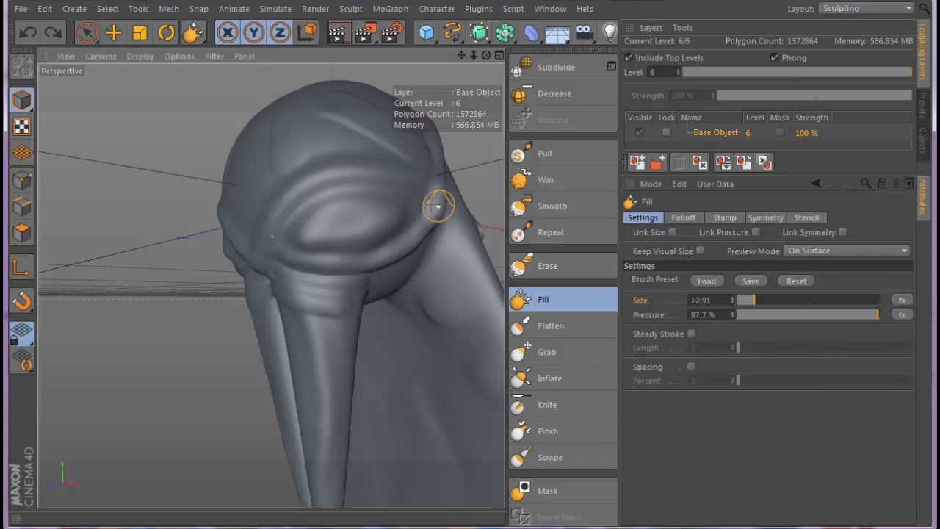
- Fill in the groove above the eye socket, then orbit to a three-quarter view of the head
{"action": "mouse_move", "coordinate": [377, 197]}
{"action": "left_mouse_down"}
{"action": "mouse_move", "coordinate": [327, 194]}
{"action": "mouse_move", "coordinate": [294, 215]}
{"action": "left_mouse_up"}
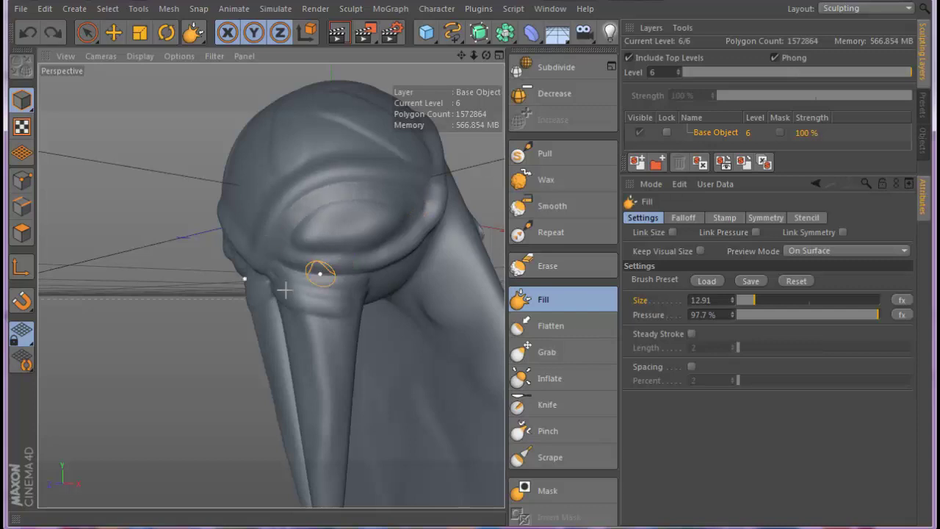
{"action": "scroll", "coordinate": [321, 272], "scroll_direction": "down", "scroll_amount": 5}
{"action": "left_click_drag", "start_coordinate": [269, 293], "coordinate": [310, 282], "text": "alt"}
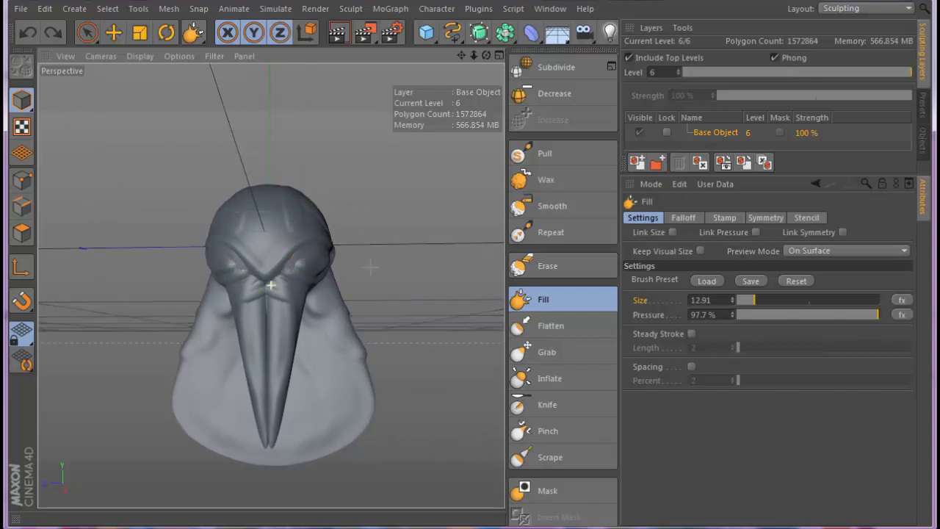
{"action": "mouse_move", "coordinate": [388, 265]}
{"action": "left_mouse_down", "text": "alt"}
{"action": "mouse_move", "coordinate": [313, 255]}
{"action": "mouse_move", "coordinate": [293, 272]}
{"action": "left_mouse_up", "text": "alt"}
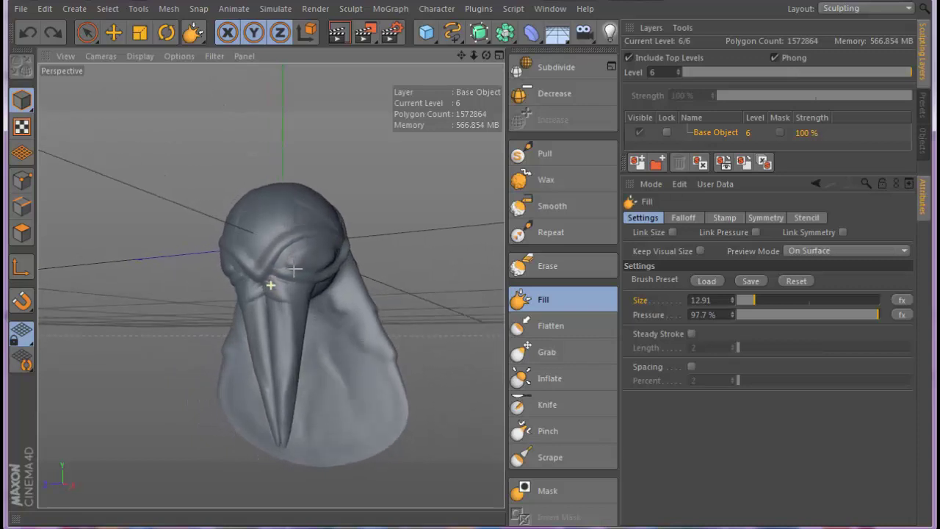
- Orbit to a frontal view from above, check the Wax symmetry options, and reselect the Scrape brush
{"action": "left_click", "coordinate": [550, 457]}
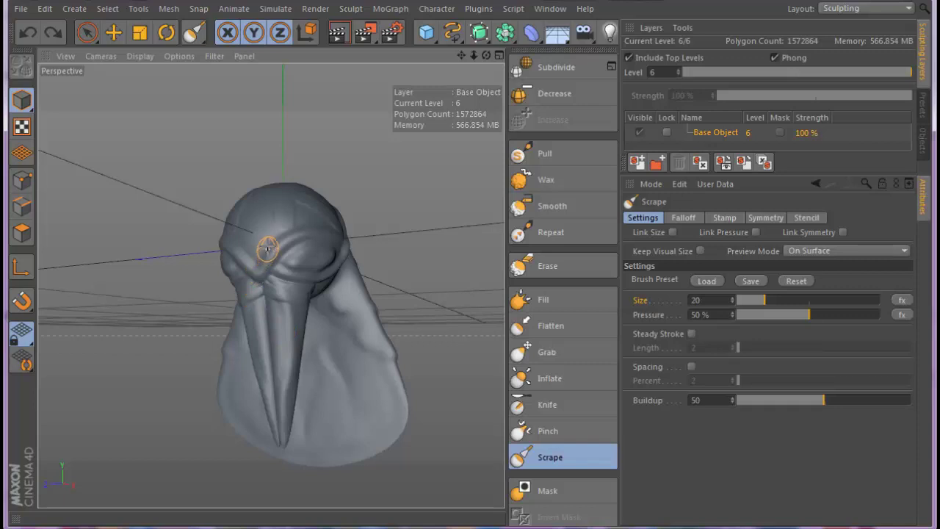
{"action": "left_click_drag", "start_coordinate": [265, 257], "coordinate": [268, 243], "text": "alt"}
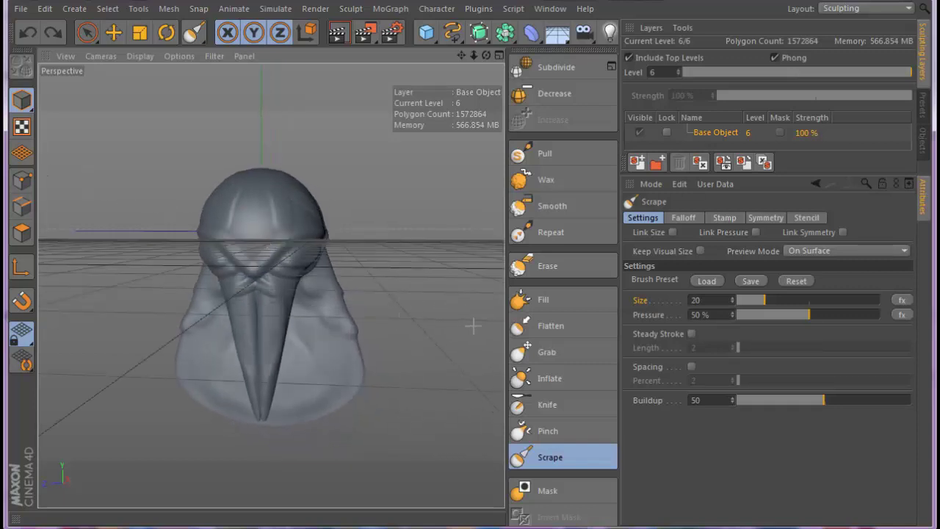
{"action": "left_click", "coordinate": [541, 180]}
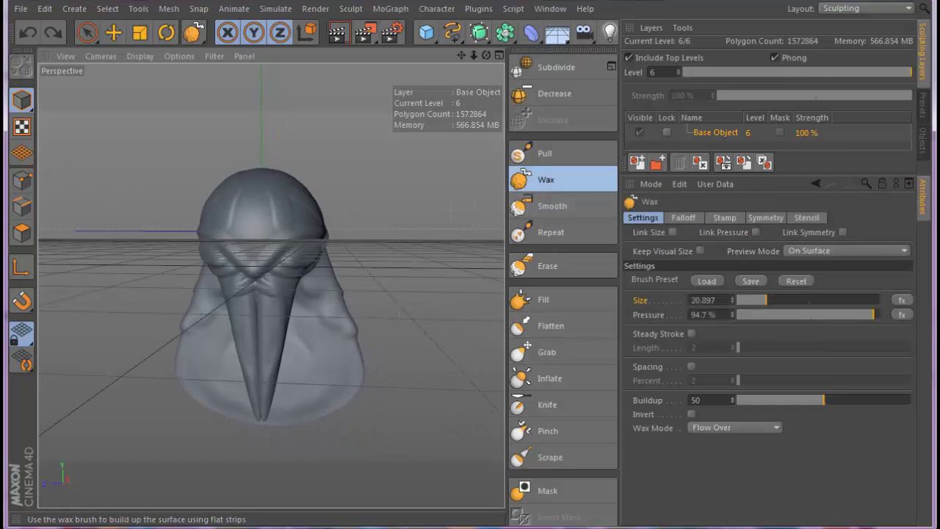
{"action": "left_click", "coordinate": [765, 218]}
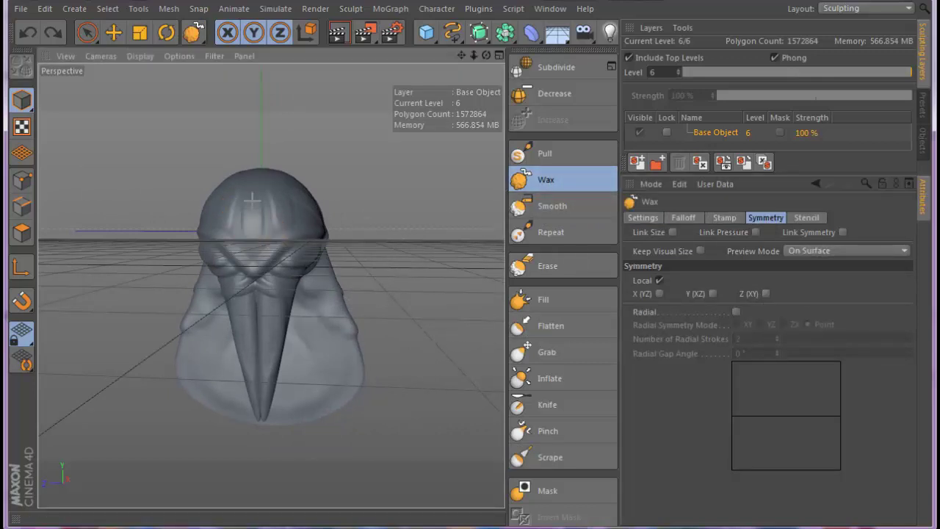
{"action": "scroll", "coordinate": [252, 221], "scroll_direction": "up", "scroll_amount": 2}
{"action": "scroll", "coordinate": [252, 223], "scroll_direction": "up", "scroll_amount": 3}
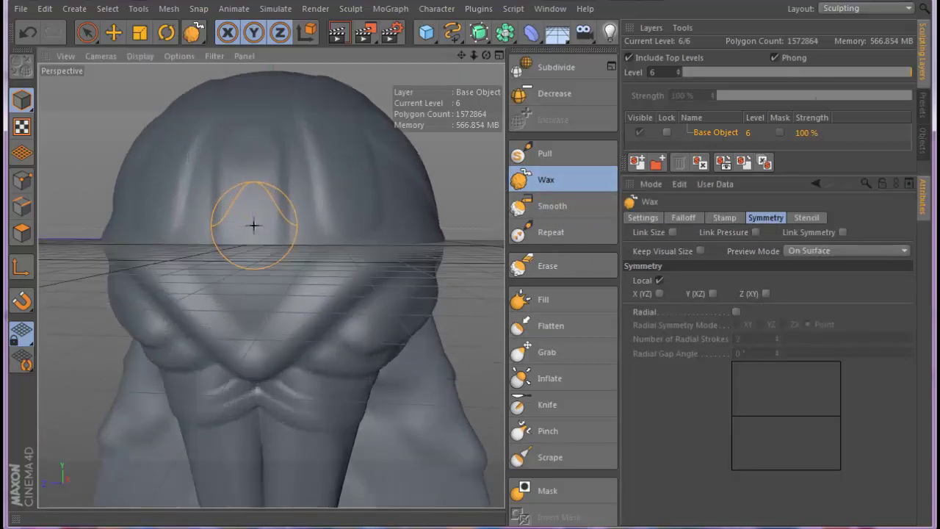
{"action": "left_click", "coordinate": [549, 457]}
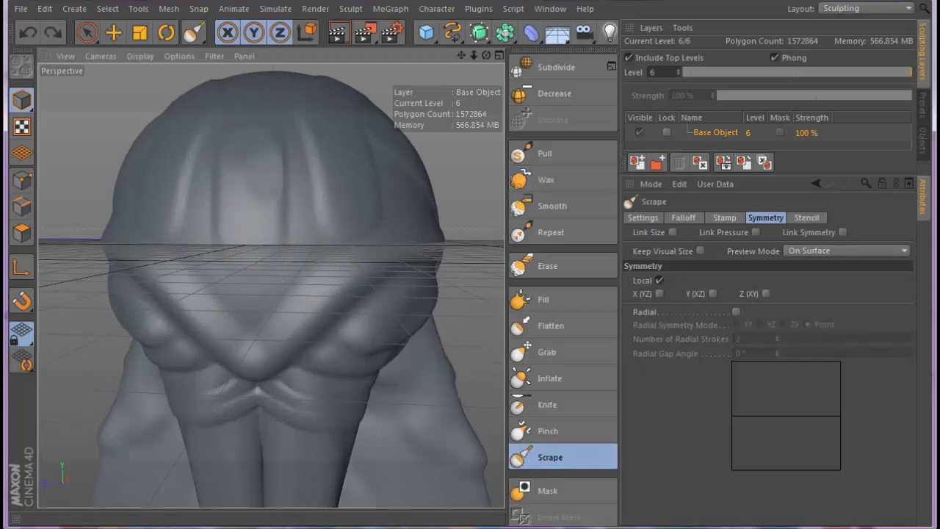
- Scrape the forehead between the brow ridges and the head's central groove, then select the Knife brush
{"action": "left_click_drag", "start_coordinate": [231, 184], "coordinate": [235, 164]}
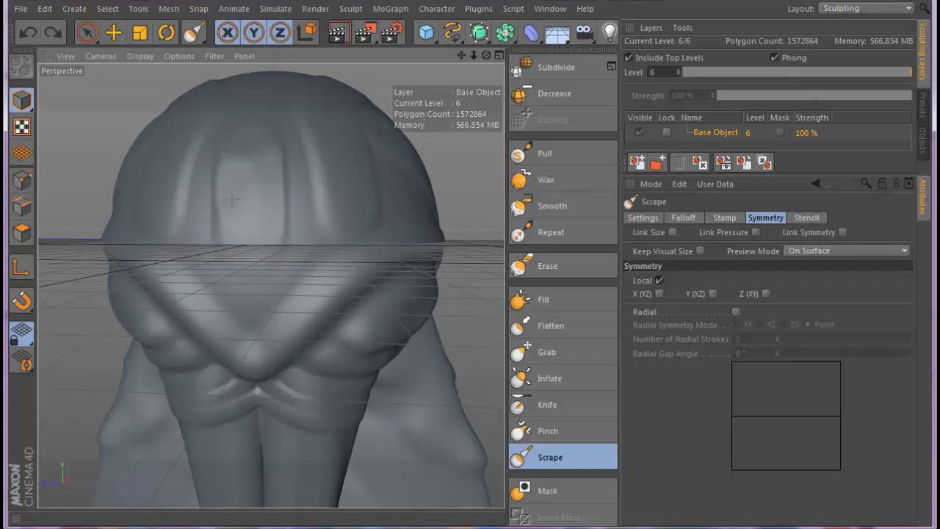
{"action": "left_click_drag", "start_coordinate": [232, 198], "coordinate": [237, 223]}
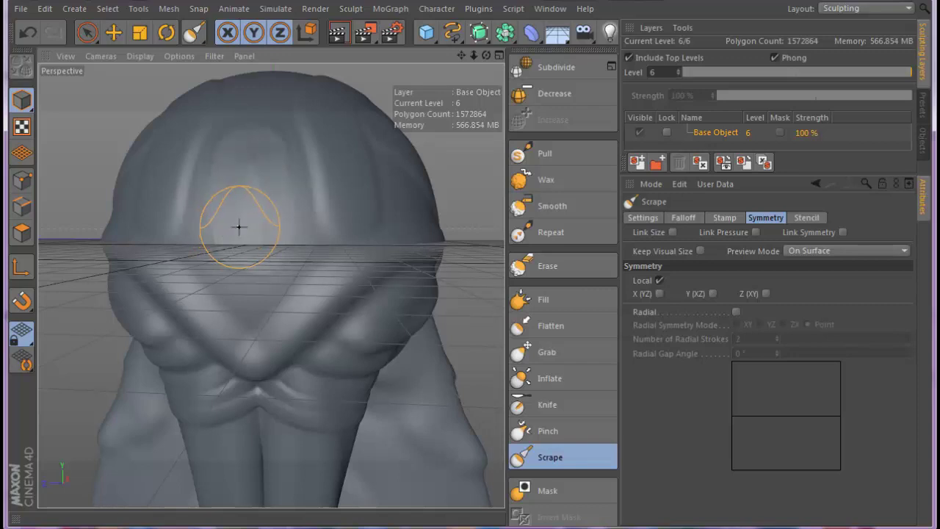
{"action": "left_click_drag", "start_coordinate": [236, 169], "coordinate": [238, 226]}
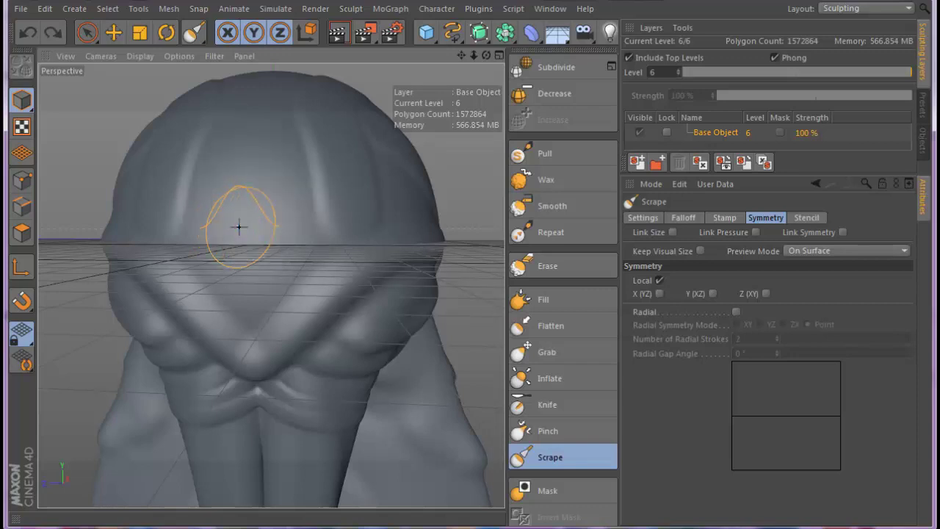
{"action": "scroll", "coordinate": [242, 223], "scroll_direction": "down", "scroll_amount": 2}
{"action": "scroll", "coordinate": [264, 223], "scroll_direction": "down", "scroll_amount": 1}
{"action": "scroll", "coordinate": [264, 223], "scroll_direction": "down", "scroll_amount": 1}
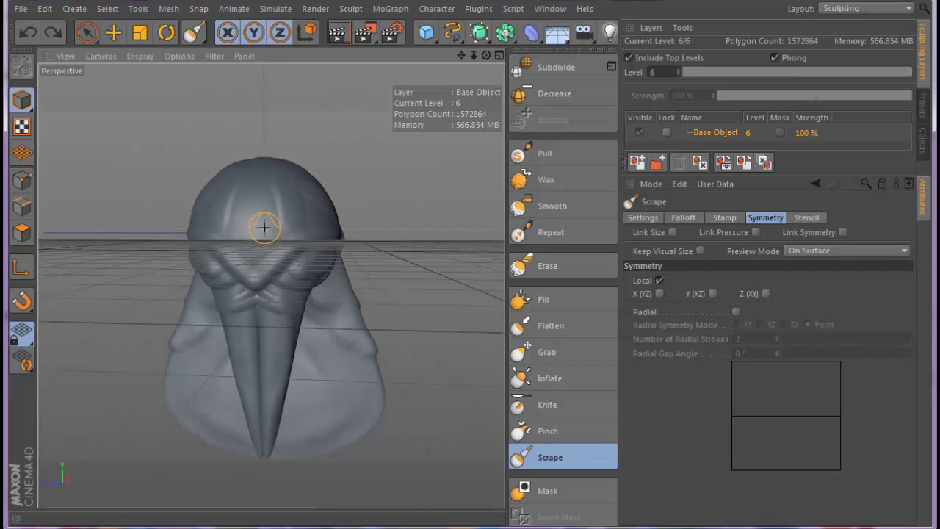
{"action": "scroll", "coordinate": [263, 227], "scroll_direction": "down", "scroll_amount": 1}
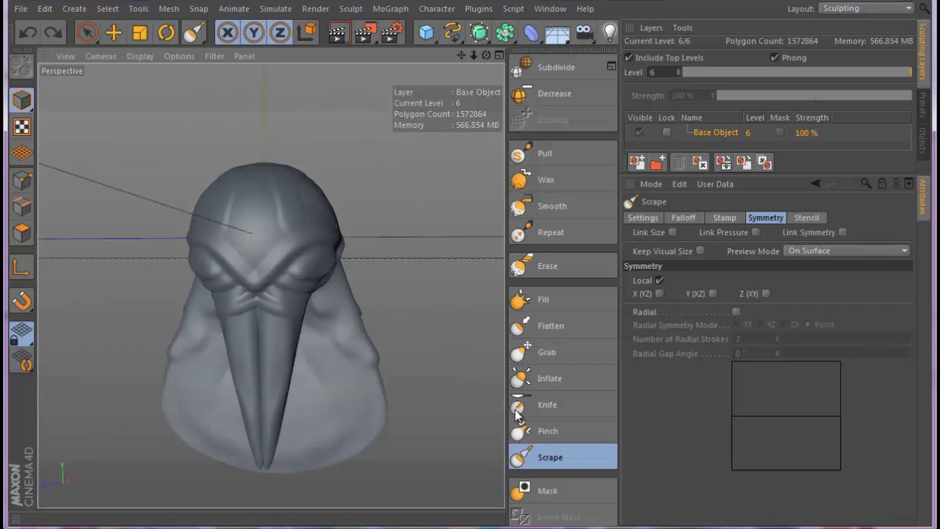
{"action": "left_click", "coordinate": [558, 404]}
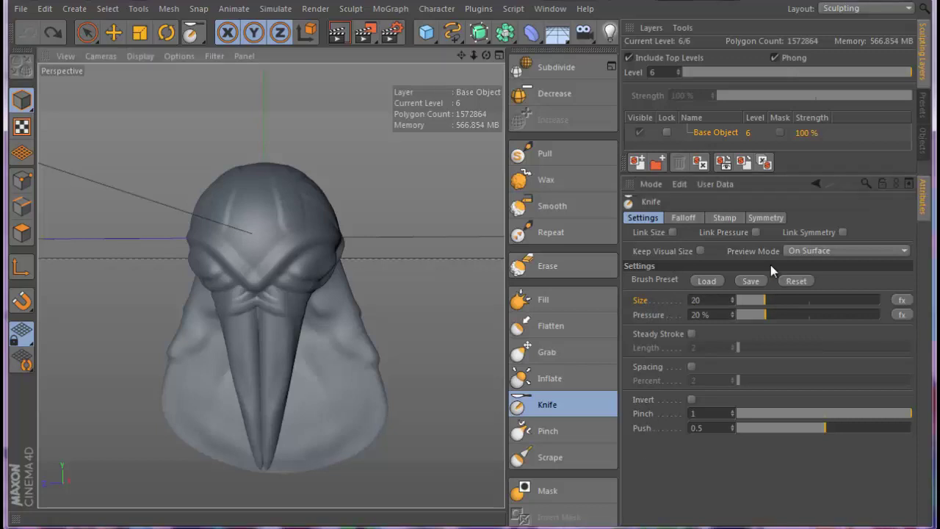
- Try knife creases running from the brow up the forehead, then undo them as too deep
{"action": "left_click", "coordinate": [763, 220]}
{"action": "left_click", "coordinate": [642, 218]}
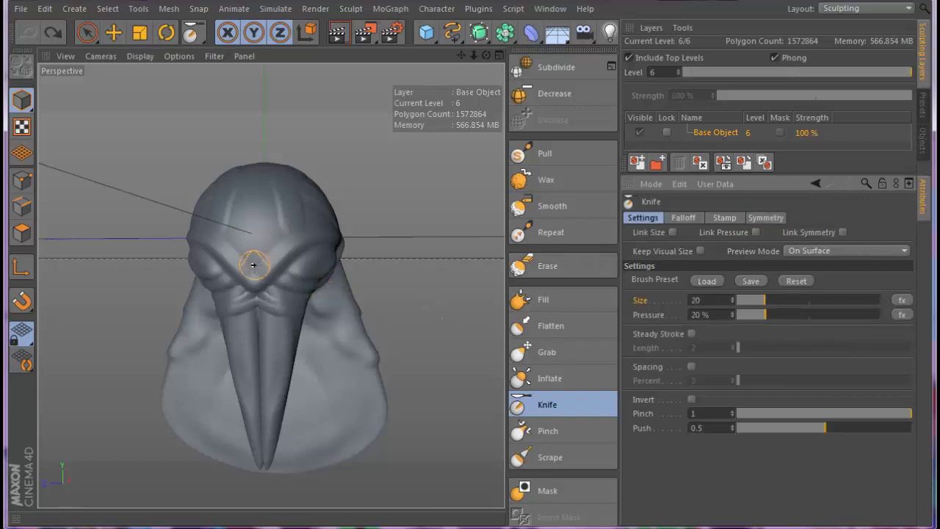
{"action": "mouse_move", "coordinate": [254, 261]}
{"action": "left_mouse_down"}
{"action": "mouse_move", "coordinate": [321, 227]}
{"action": "mouse_move", "coordinate": [253, 267]}
{"action": "left_mouse_up"}
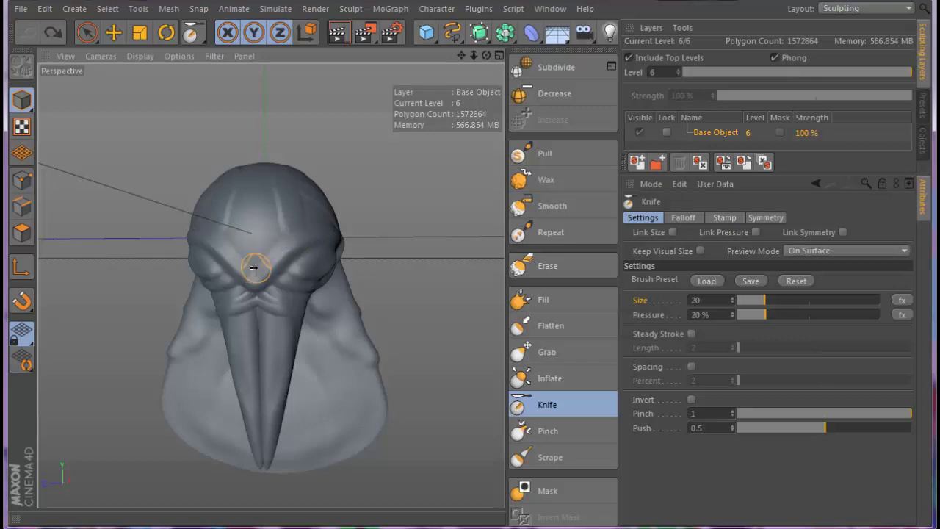
{"action": "left_click_drag", "start_coordinate": [278, 246], "coordinate": [272, 196]}
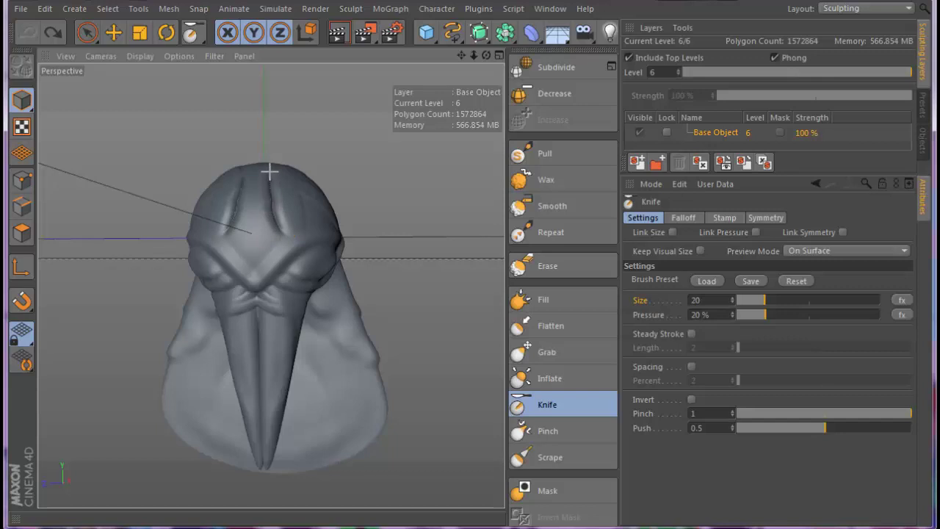
{"action": "key", "text": "ctrl+z"}
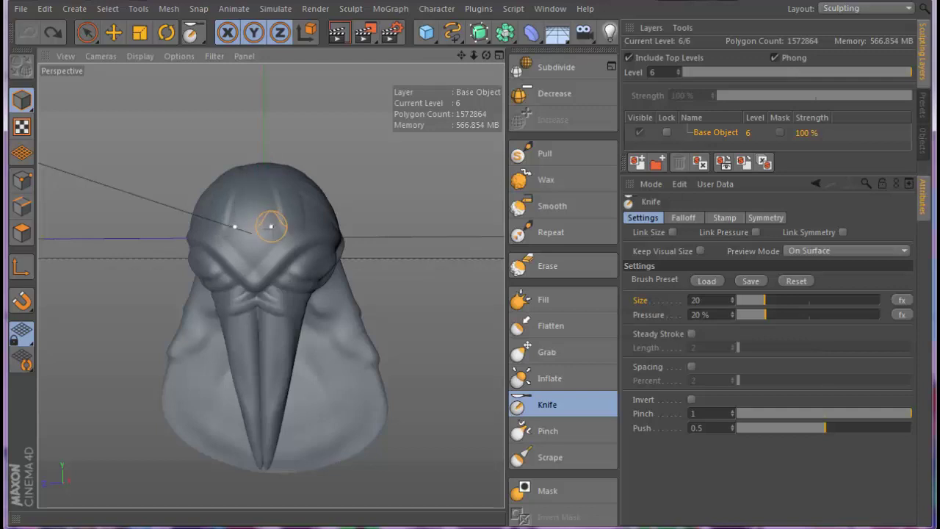
{"action": "left_click_drag", "start_coordinate": [277, 242], "coordinate": [272, 191]}
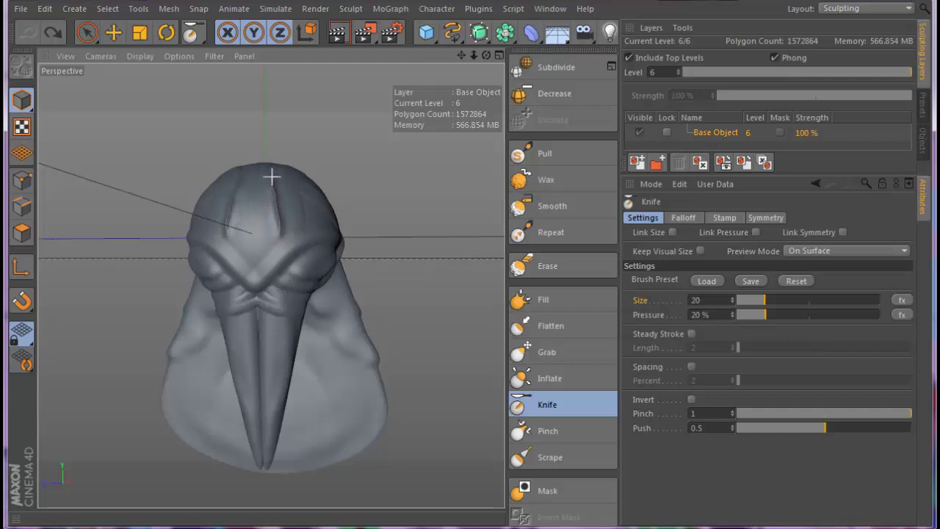
{"action": "key", "text": "ctrl+z"}
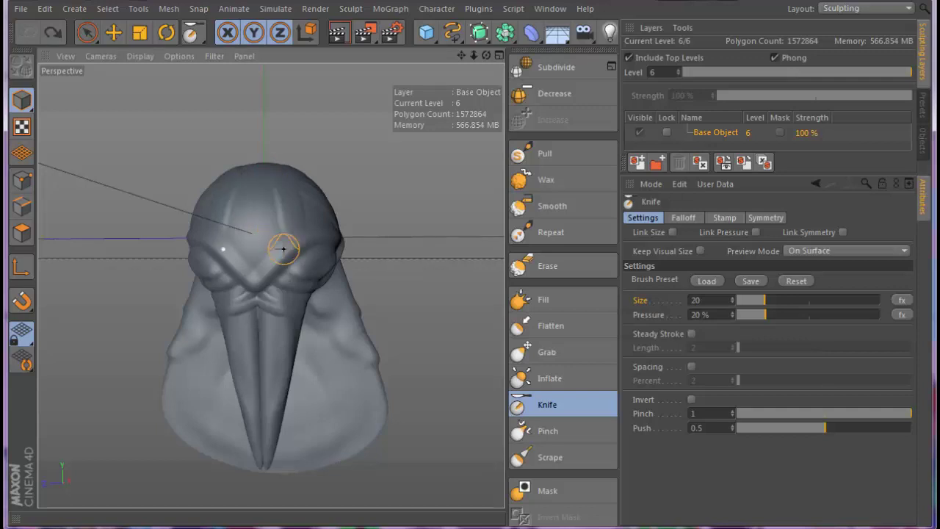
- Lower the Knife brush's Pinch from 1 to 0.13, keeping Push at 0.5
{"action": "scroll", "coordinate": [272, 286], "scroll_direction": "up", "scroll_amount": 2}
{"action": "scroll", "coordinate": [262, 323], "scroll_direction": "up", "scroll_amount": 2}
{"action": "scroll", "coordinate": [256, 325], "scroll_direction": "up", "scroll_amount": 2}
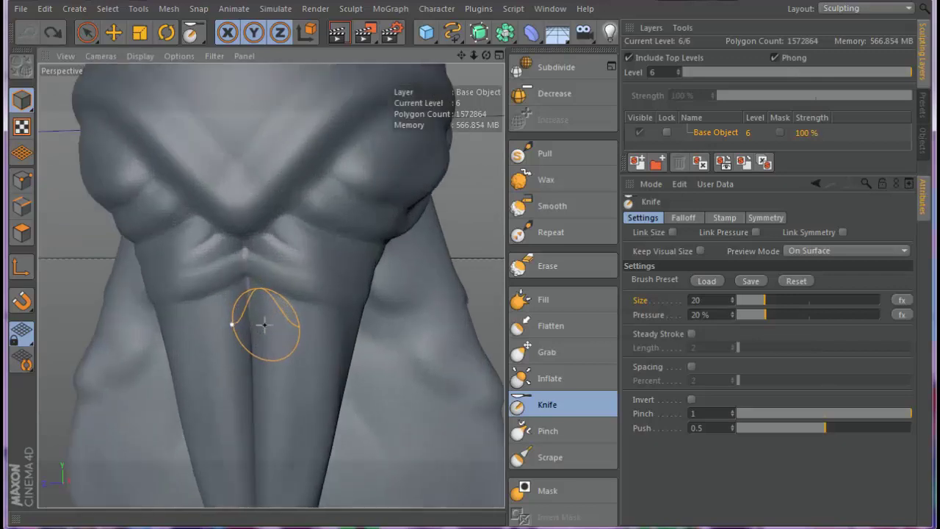
{"action": "scroll", "coordinate": [355, 313], "scroll_direction": "up", "scroll_amount": 2}
{"action": "left_click_drag", "start_coordinate": [355, 314], "coordinate": [330, 309], "text": "alt"}
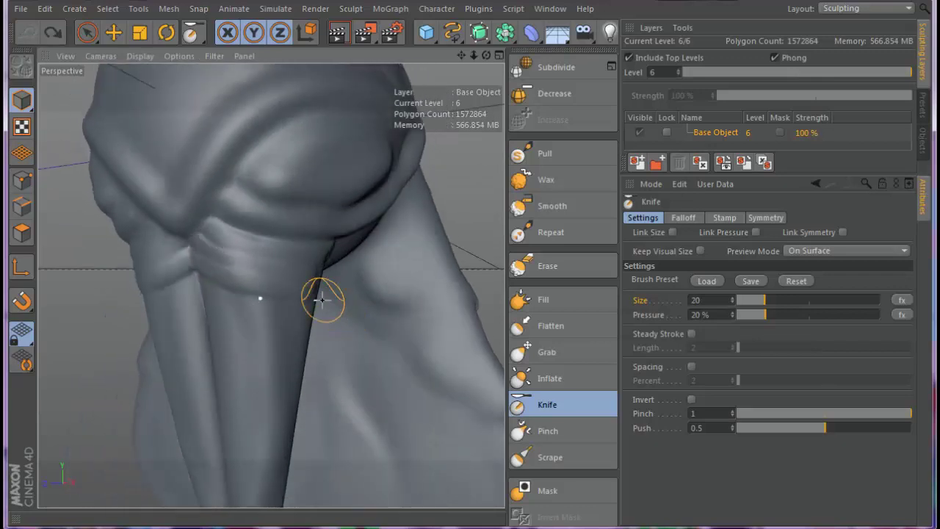
{"action": "left_click_drag", "start_coordinate": [910, 412], "coordinate": [817, 413]}
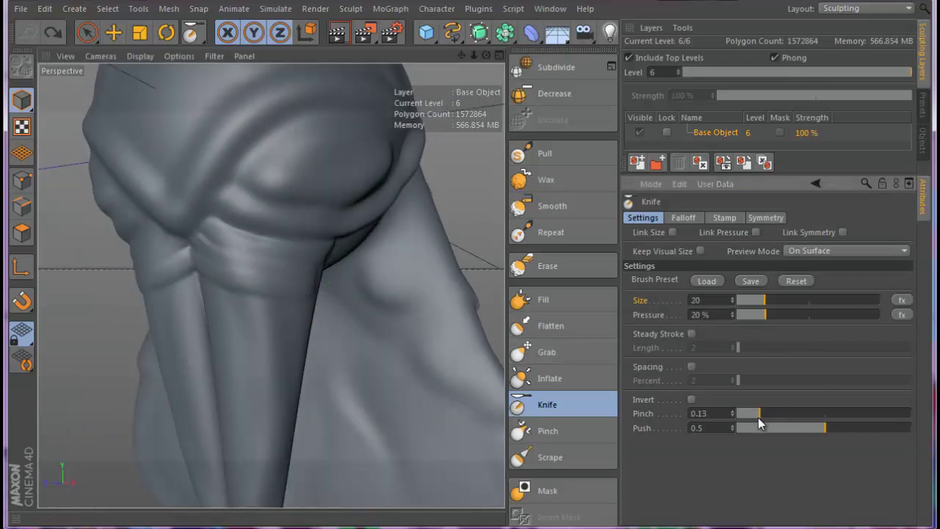
- Set Knife Push to 0.07 and carve sharp creases into the folded band below the brow
{"action": "left_click_drag", "start_coordinate": [757, 417], "coordinate": [755, 415]}
{"action": "mouse_move", "coordinate": [823, 428]}
{"action": "left_mouse_down"}
{"action": "mouse_move", "coordinate": [748, 428]}
{"action": "mouse_move", "coordinate": [774, 413]}
{"action": "left_mouse_up"}
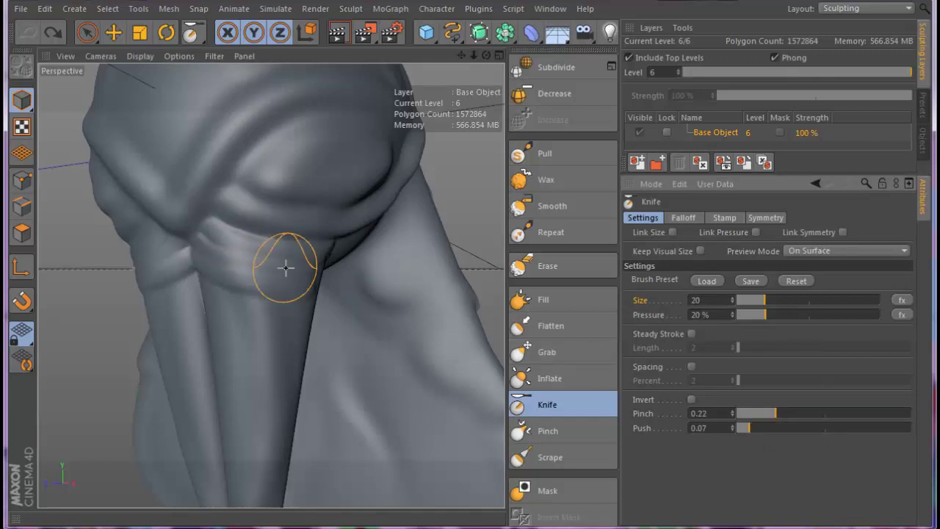
{"action": "left_click_drag", "start_coordinate": [286, 267], "coordinate": [209, 218]}
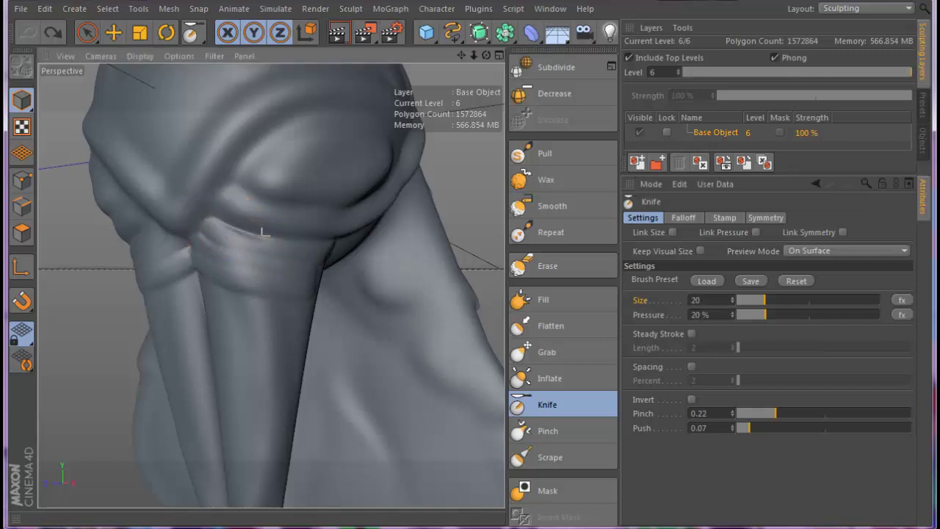
{"action": "left_click_drag", "start_coordinate": [323, 242], "coordinate": [179, 239]}
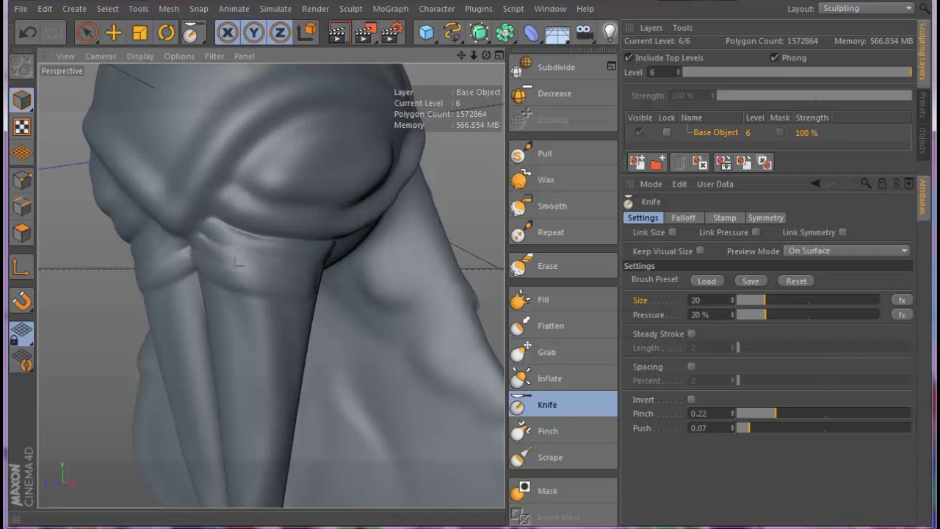
{"action": "left_click_drag", "start_coordinate": [237, 263], "coordinate": [213, 255]}
{"action": "left_click_drag", "start_coordinate": [304, 276], "coordinate": [196, 272]}
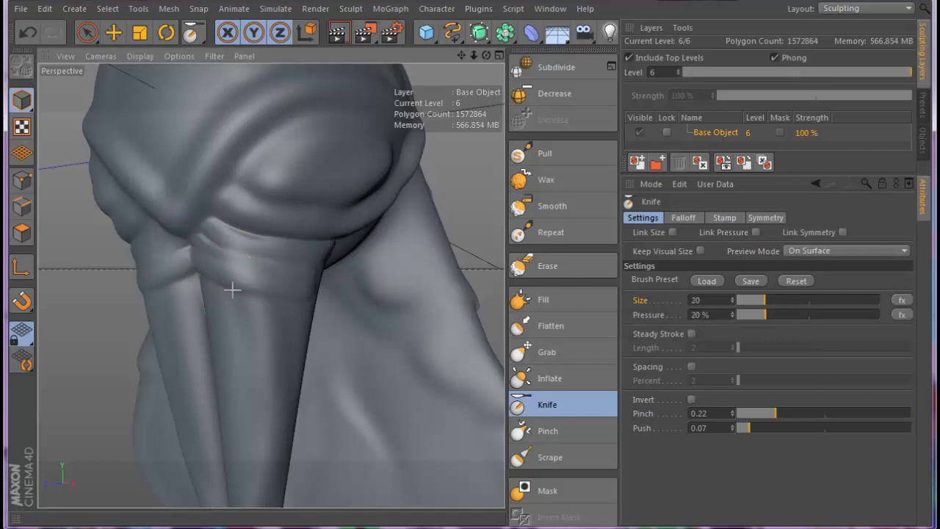
- Enable Steady Stroke with length 32 and cut a crease along the brow's fold
{"action": "scroll", "coordinate": [298, 323], "scroll_direction": "down", "scroll_amount": 2}
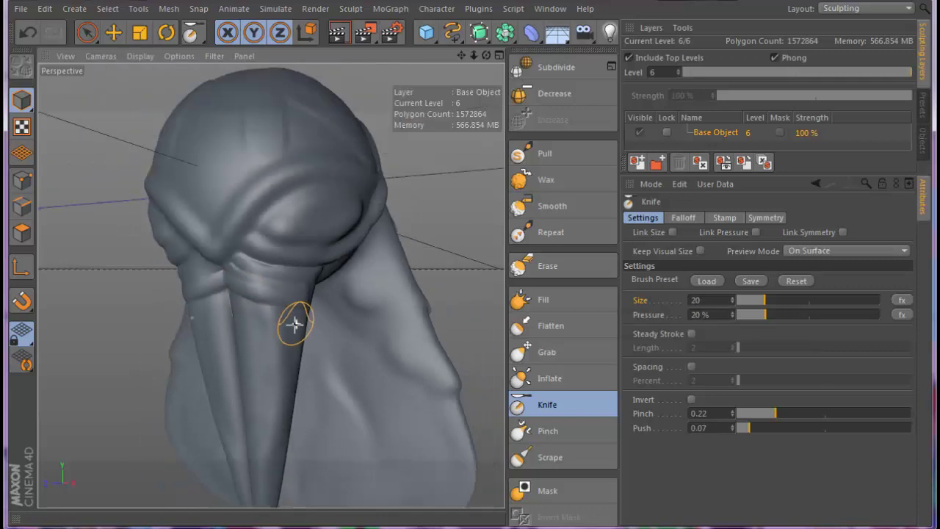
{"action": "key", "text": "ctrl+shift+z"}
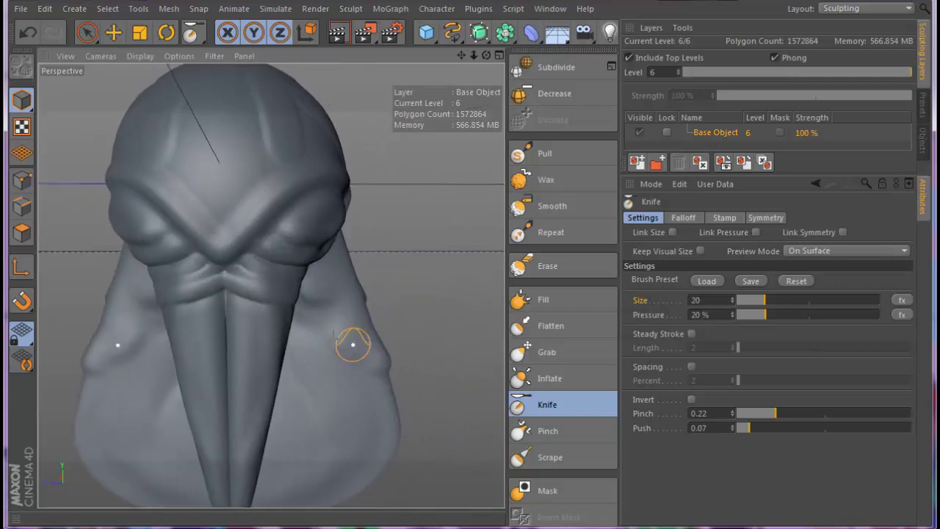
{"action": "scroll", "coordinate": [225, 294], "scroll_direction": "up", "scroll_amount": 2}
{"action": "scroll", "coordinate": [228, 297], "scroll_direction": "up", "scroll_amount": 2}
{"action": "scroll", "coordinate": [228, 297], "scroll_direction": "down", "scroll_amount": 1}
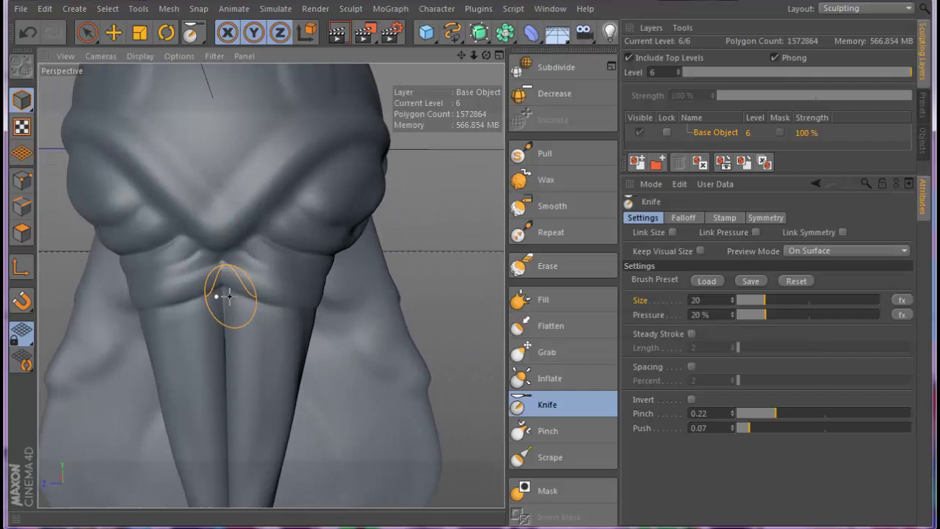
{"action": "left_click", "coordinate": [691, 334]}
{"action": "left_click_drag", "start_coordinate": [757, 346], "coordinate": [792, 347]}
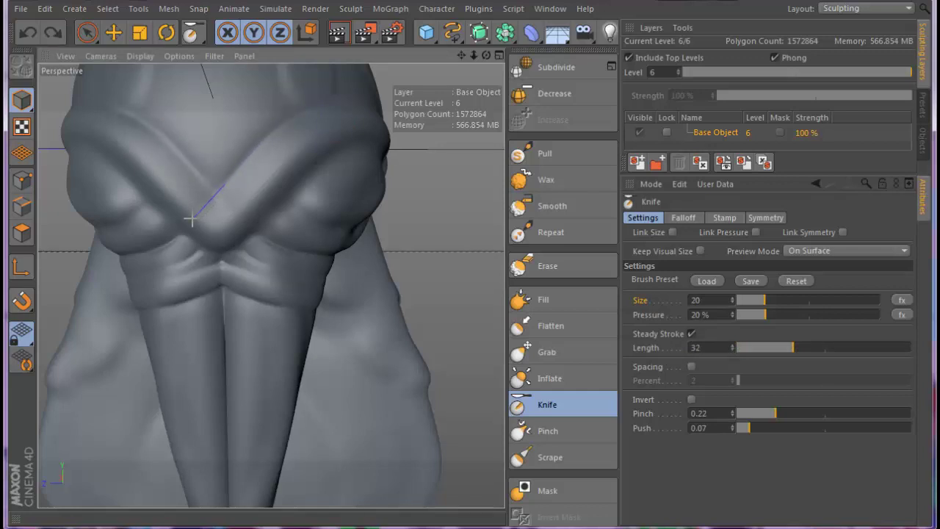
{"action": "left_click_drag", "start_coordinate": [184, 226], "coordinate": [210, 199]}
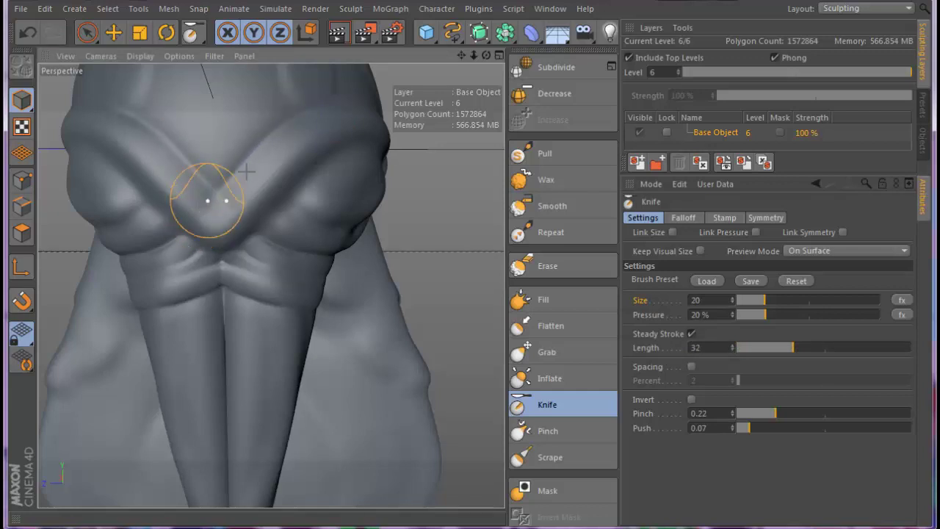
- Zoom out and select the Pinch sculpting brush
{"action": "scroll", "coordinate": [264, 151], "scroll_direction": "down", "scroll_amount": 2}
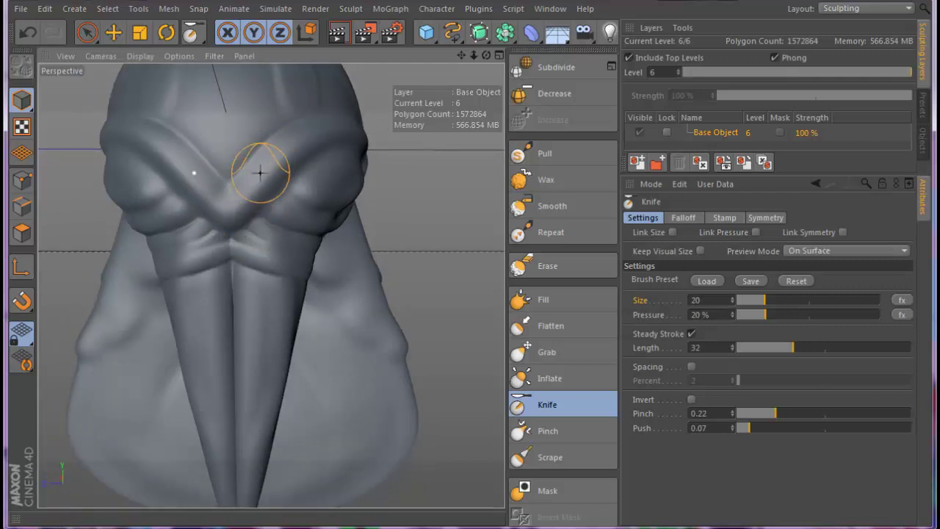
{"action": "scroll", "coordinate": [259, 176], "scroll_direction": "down", "scroll_amount": 1}
{"action": "scroll", "coordinate": [294, 216], "scroll_direction": "down", "scroll_amount": 1}
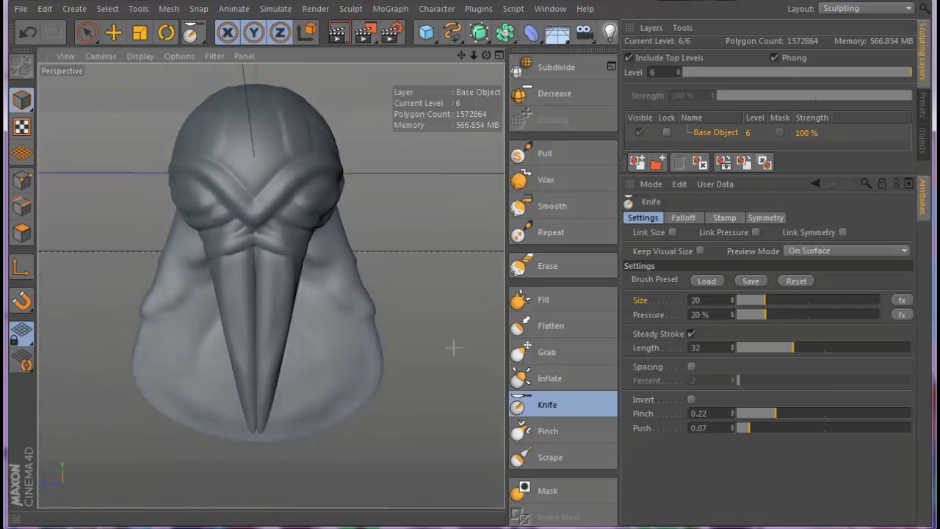
{"action": "left_click", "coordinate": [547, 432]}
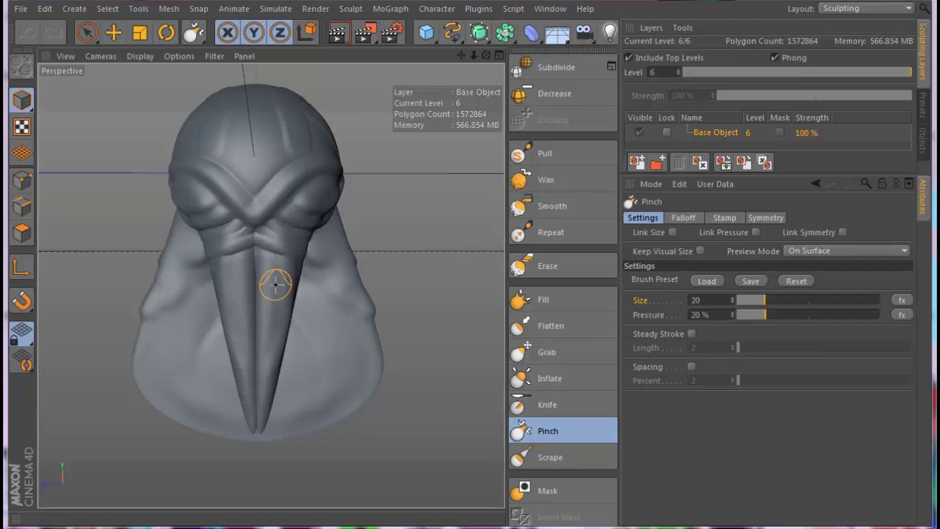
- Pinch a sharper crease down the beak's centre line
{"action": "left_click_drag", "start_coordinate": [275, 285], "coordinate": [284, 282]}
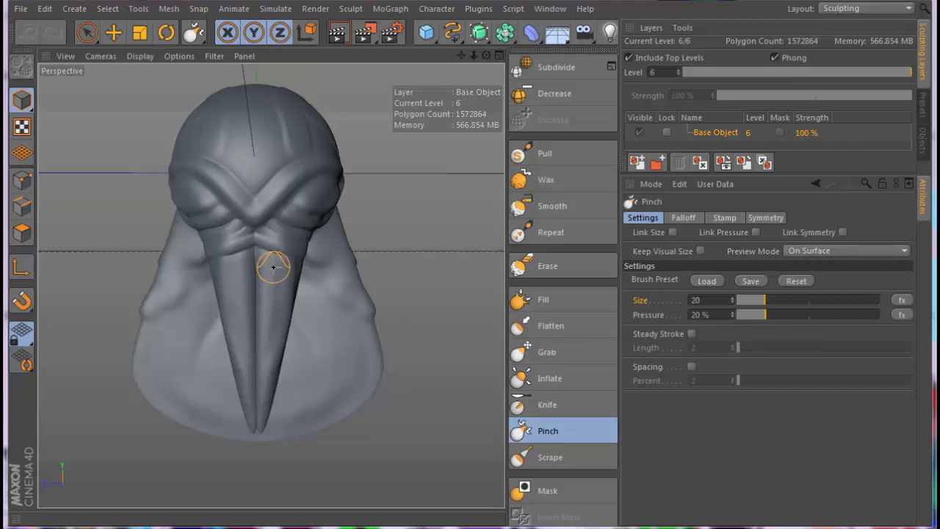
{"action": "scroll", "coordinate": [282, 283], "scroll_direction": "up", "scroll_amount": 2}
{"action": "scroll", "coordinate": [283, 281], "scroll_direction": "up", "scroll_amount": 3}
{"action": "scroll", "coordinate": [279, 272], "scroll_direction": "up", "scroll_amount": 2}
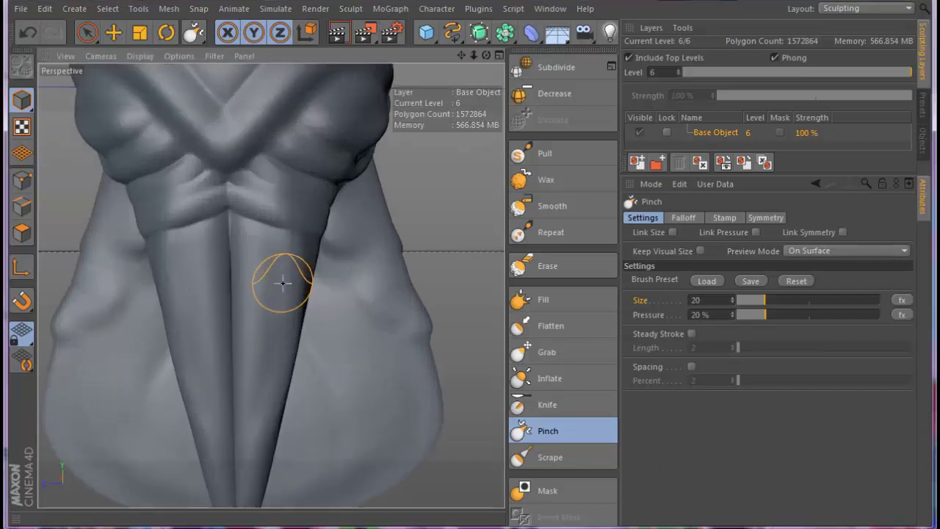
{"action": "left_click_drag", "start_coordinate": [272, 250], "coordinate": [269, 300]}
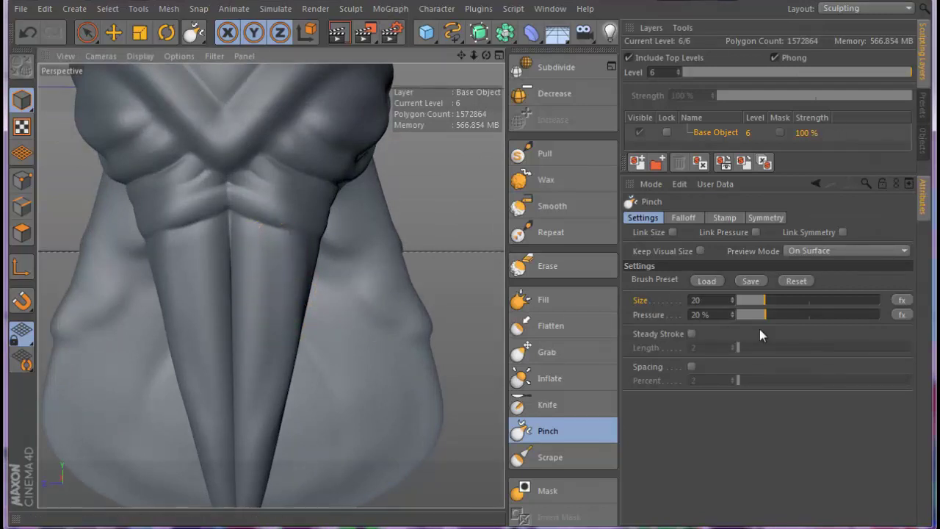
- Raise the Pinch brush pressure to 56.9%, checking its Symmetry options
{"action": "left_click_drag", "start_coordinate": [765, 314], "coordinate": [801, 314]}
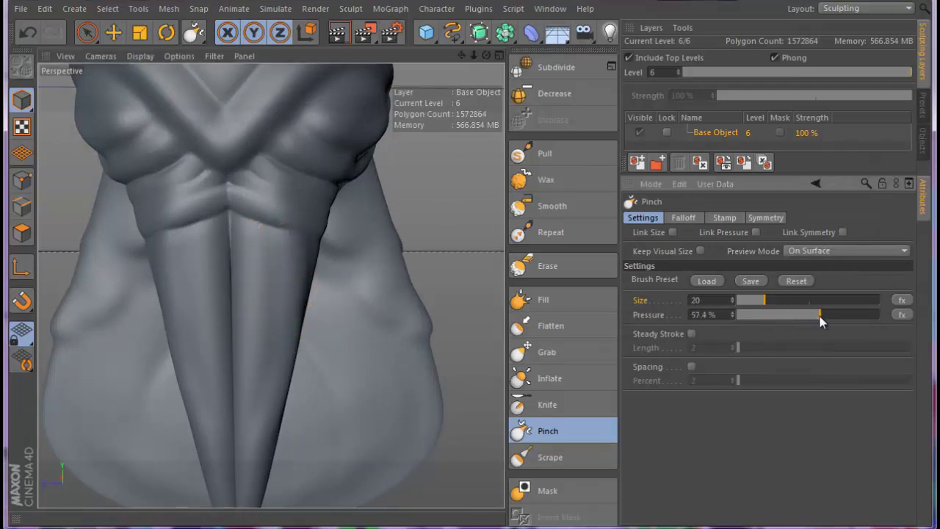
{"action": "left_click", "coordinate": [765, 217]}
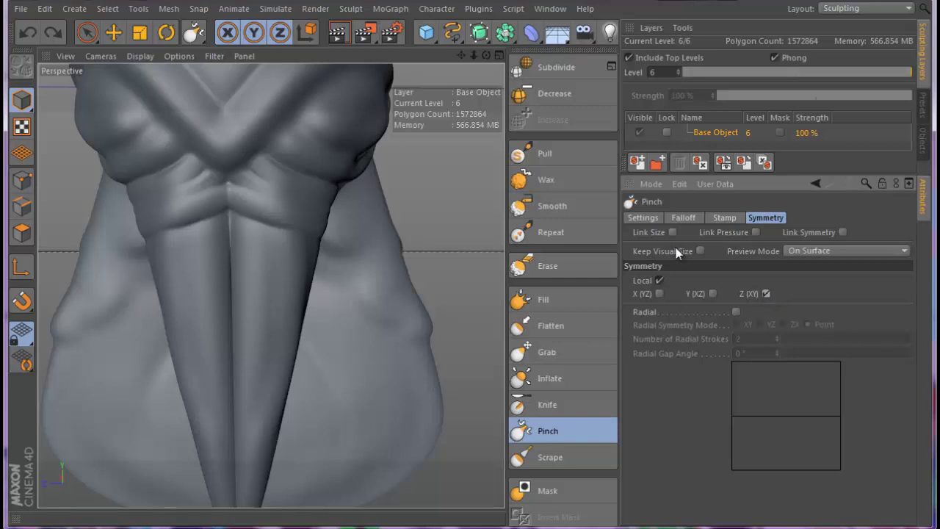
{"action": "left_click", "coordinate": [646, 219]}
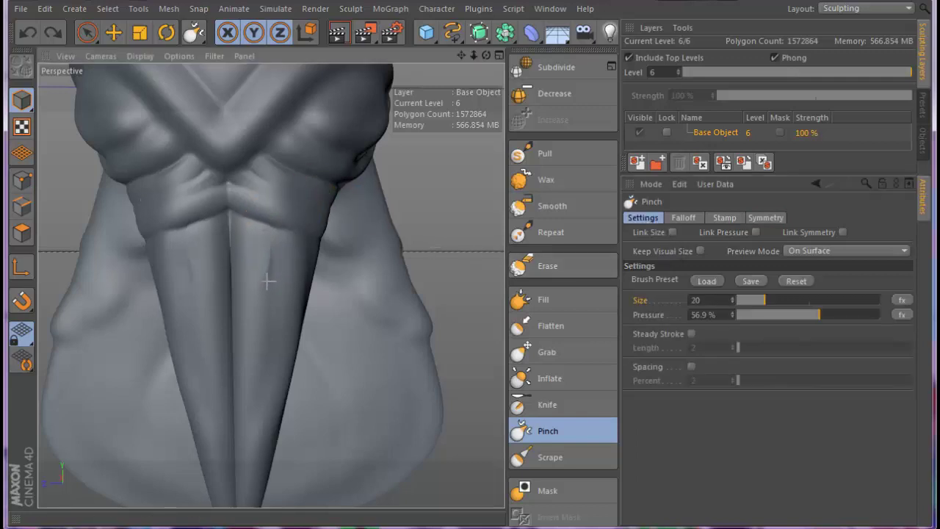
- Pinch sharp creases down the beak's right side and centre groove
{"action": "left_click_drag", "start_coordinate": [268, 281], "coordinate": [263, 320]}
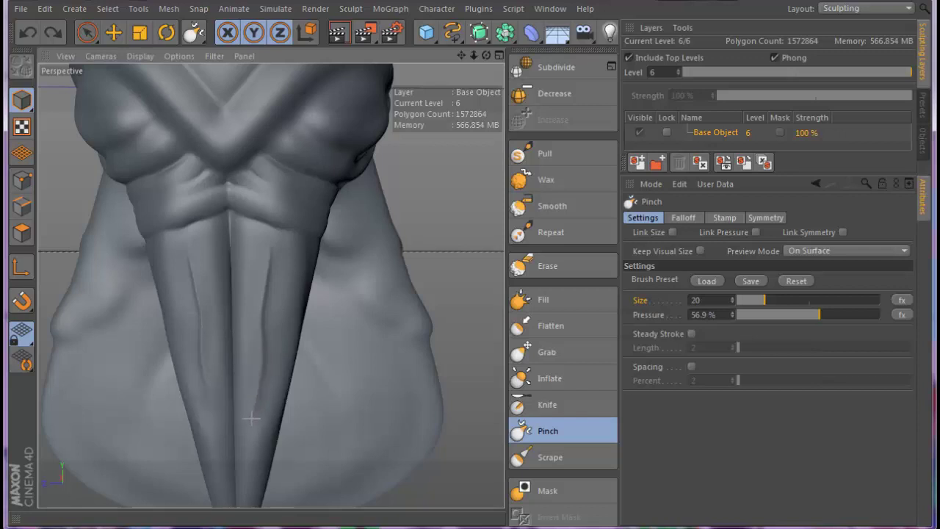
{"action": "left_click_drag", "start_coordinate": [330, 365], "coordinate": [237, 276], "text": "alt"}
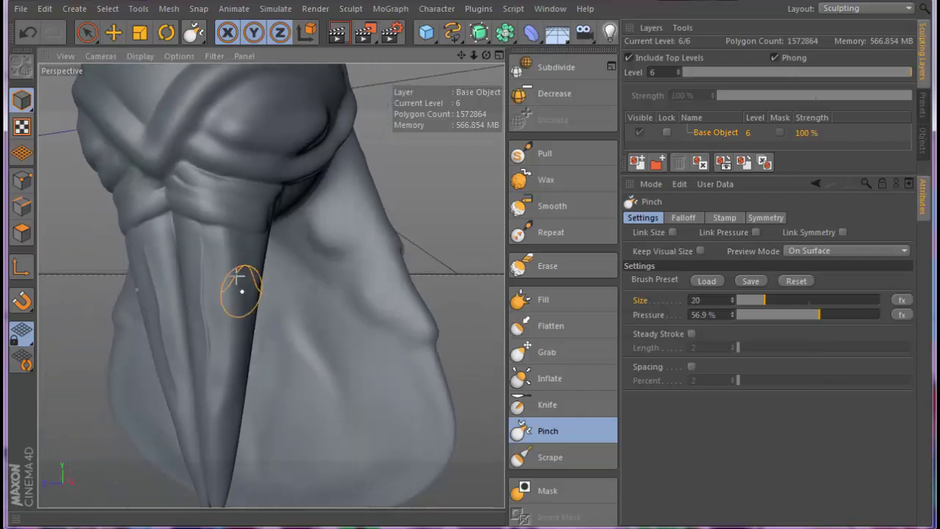
{"action": "mouse_move", "coordinate": [220, 237]}
{"action": "left_mouse_down"}
{"action": "mouse_move", "coordinate": [245, 314]}
{"action": "mouse_move", "coordinate": [236, 389]}
{"action": "left_mouse_up"}
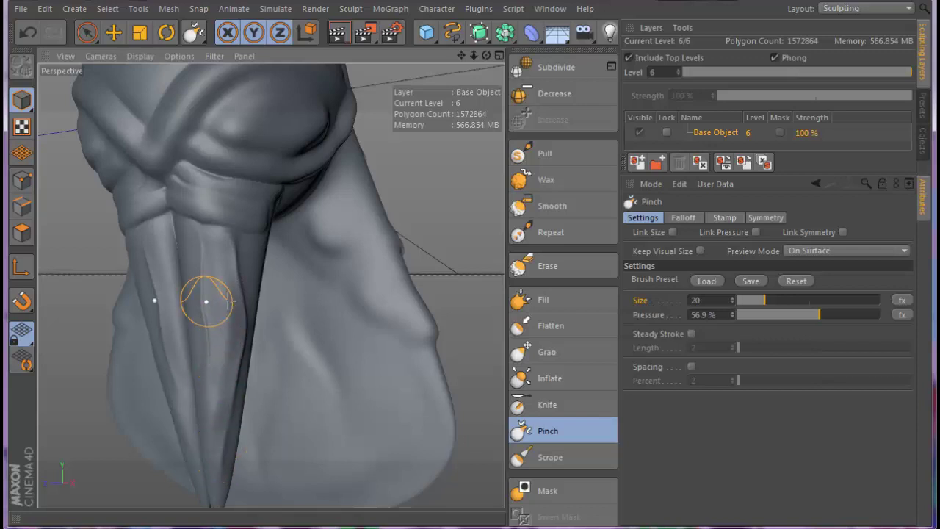
{"action": "left_click_drag", "start_coordinate": [208, 300], "coordinate": [260, 300], "text": "alt"}
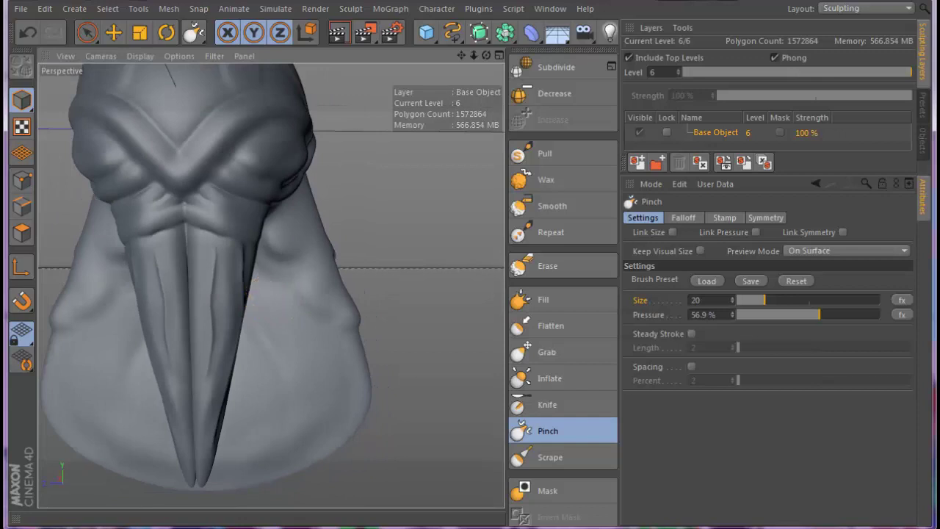
- Recentre and inspect the head, then pinch detail into the bridge between the eyes
{"action": "left_click_drag", "start_coordinate": [461, 56], "coordinate": [471, 337]}
{"action": "scroll", "coordinate": [472, 337], "scroll_direction": "up", "scroll_amount": 3}
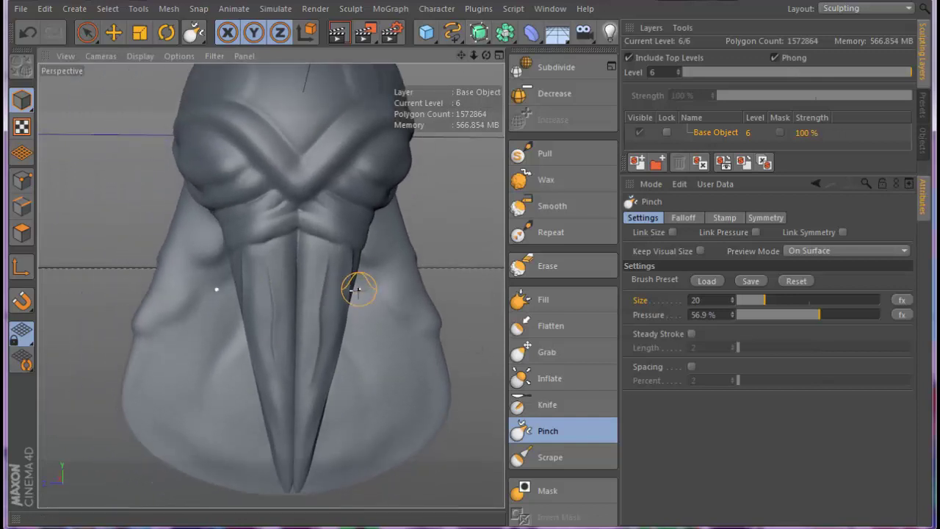
{"action": "scroll", "coordinate": [308, 295], "scroll_direction": "down", "scroll_amount": 2}
{"action": "scroll", "coordinate": [271, 298], "scroll_direction": "down", "scroll_amount": 1}
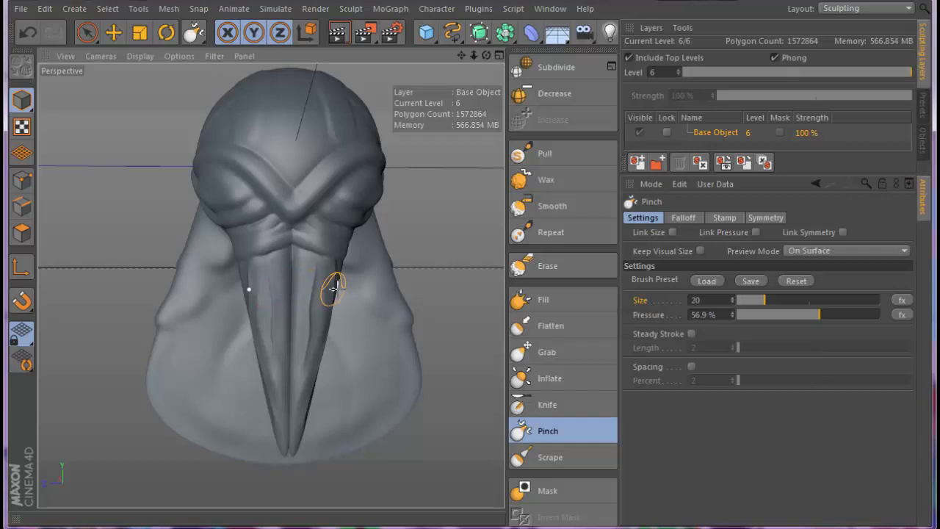
{"action": "left_click_drag", "start_coordinate": [343, 290], "coordinate": [240, 271], "text": "alt"}
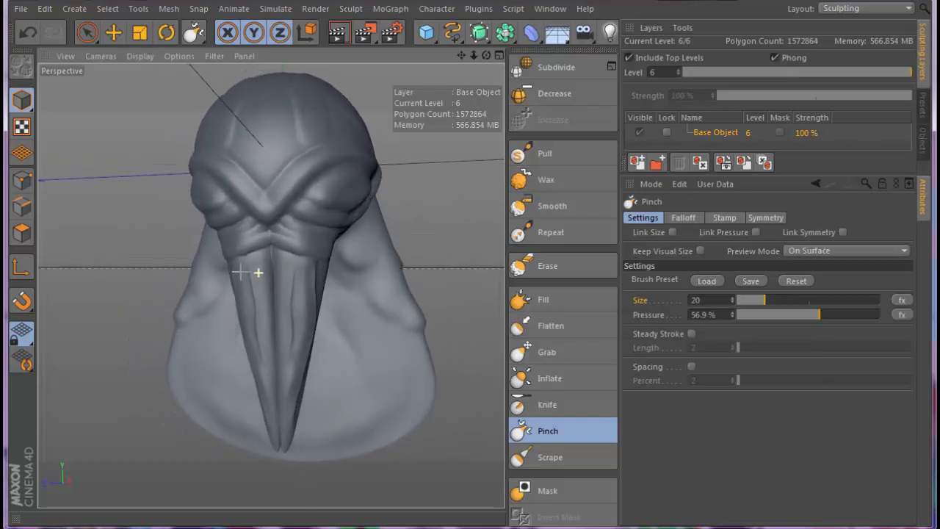
{"action": "scroll", "coordinate": [240, 272], "scroll_direction": "down", "scroll_amount": 2}
{"action": "scroll", "coordinate": [240, 272], "scroll_direction": "down", "scroll_amount": 2}
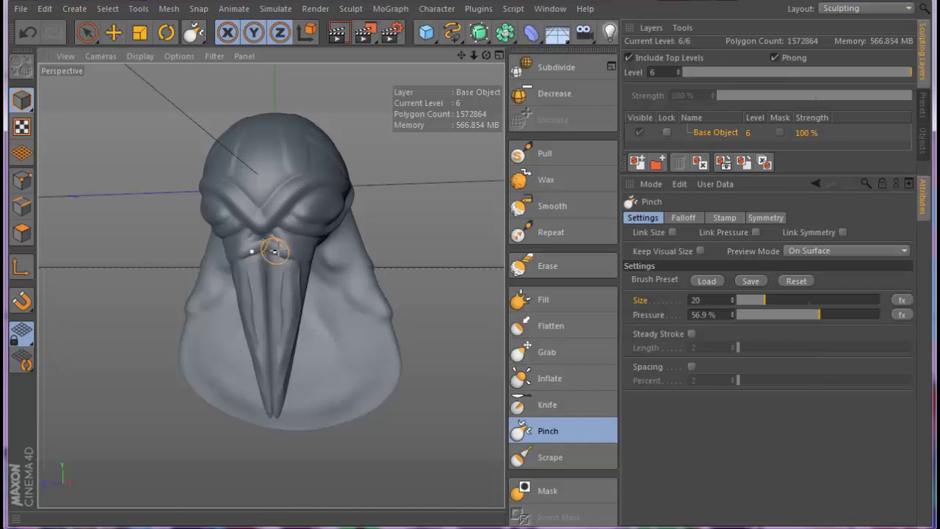
{"action": "mouse_move", "coordinate": [269, 247]}
{"action": "left_mouse_down"}
{"action": "mouse_move", "coordinate": [279, 254]}
{"action": "mouse_move", "coordinate": [268, 245]}
{"action": "left_mouse_up"}
- Bring up the V hot menu to switch to the scene with the 3D title text
{"action": "key", "text": "v"}
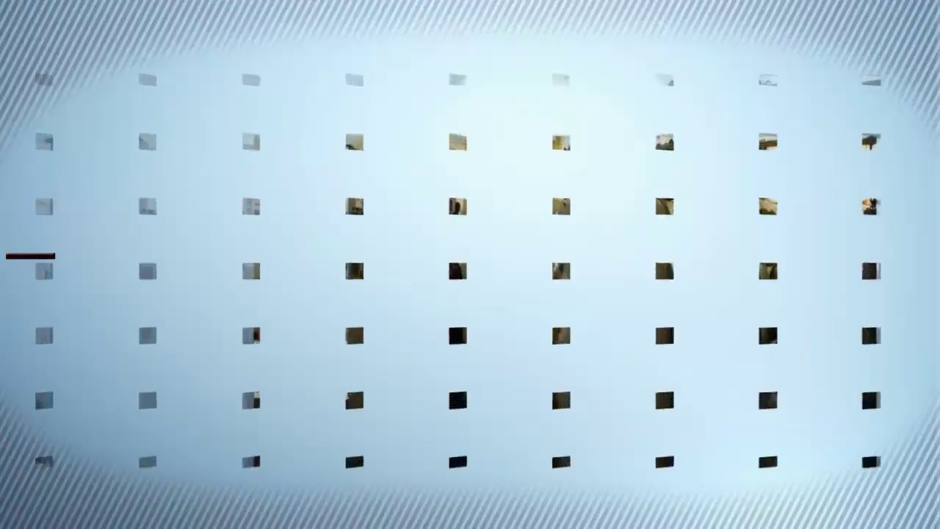